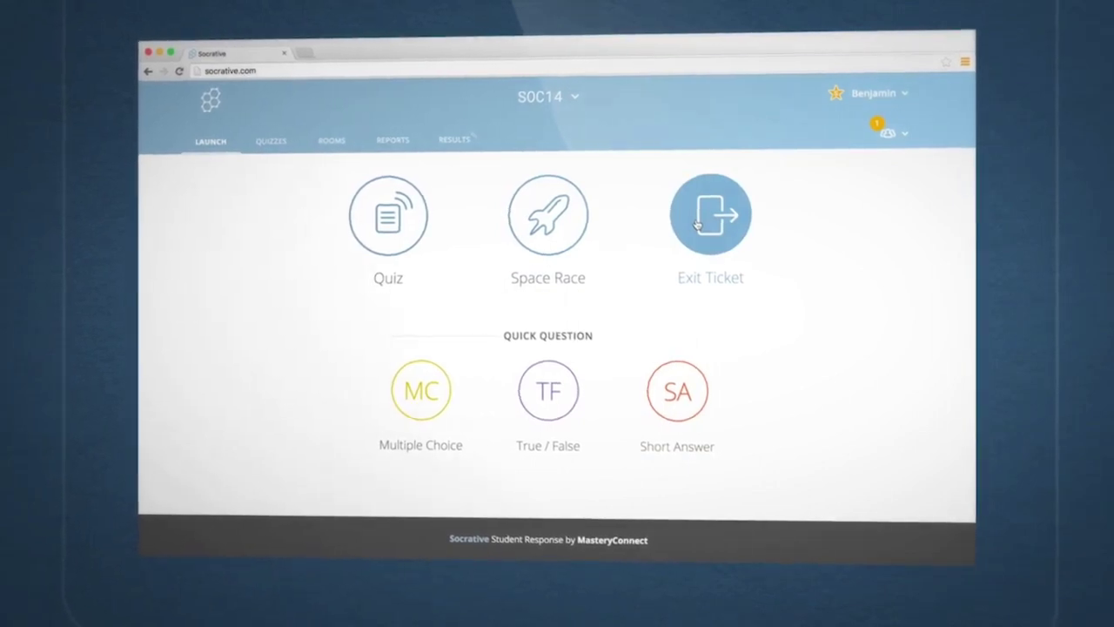
- Search the web for 'socrative' and open the 'Socrative: Home' result
left_click(335, 374)
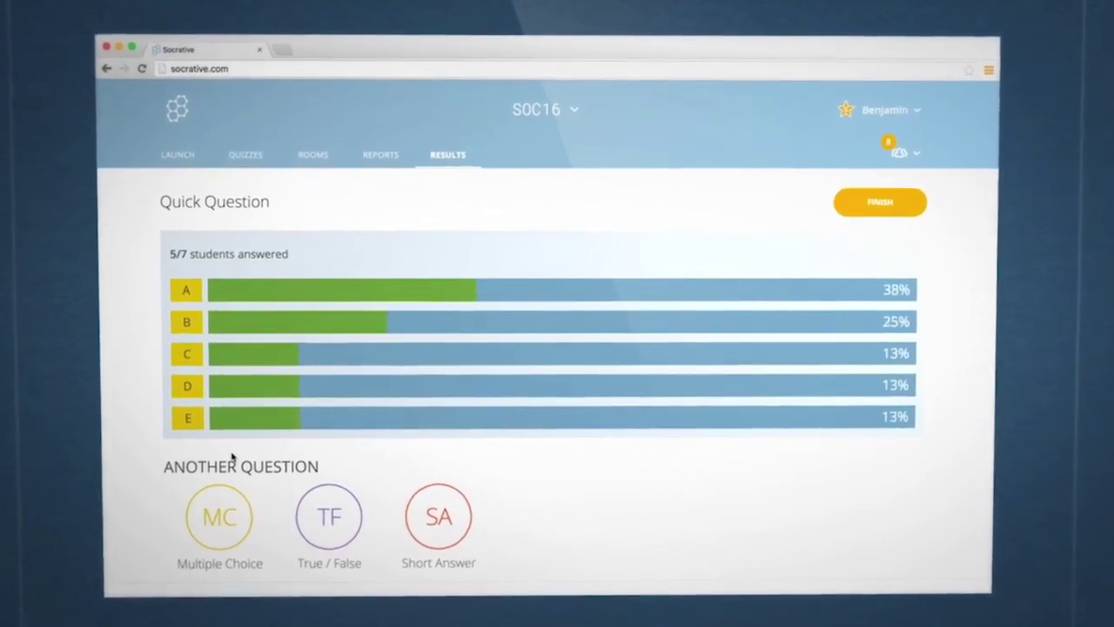
left_click(322, 522)
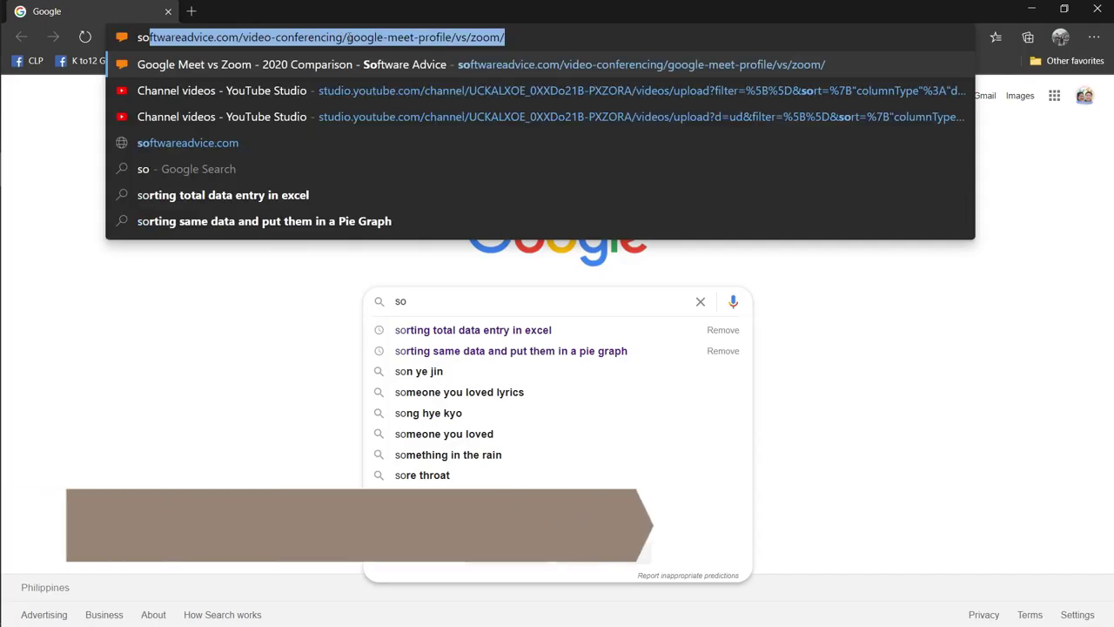
type("cra")
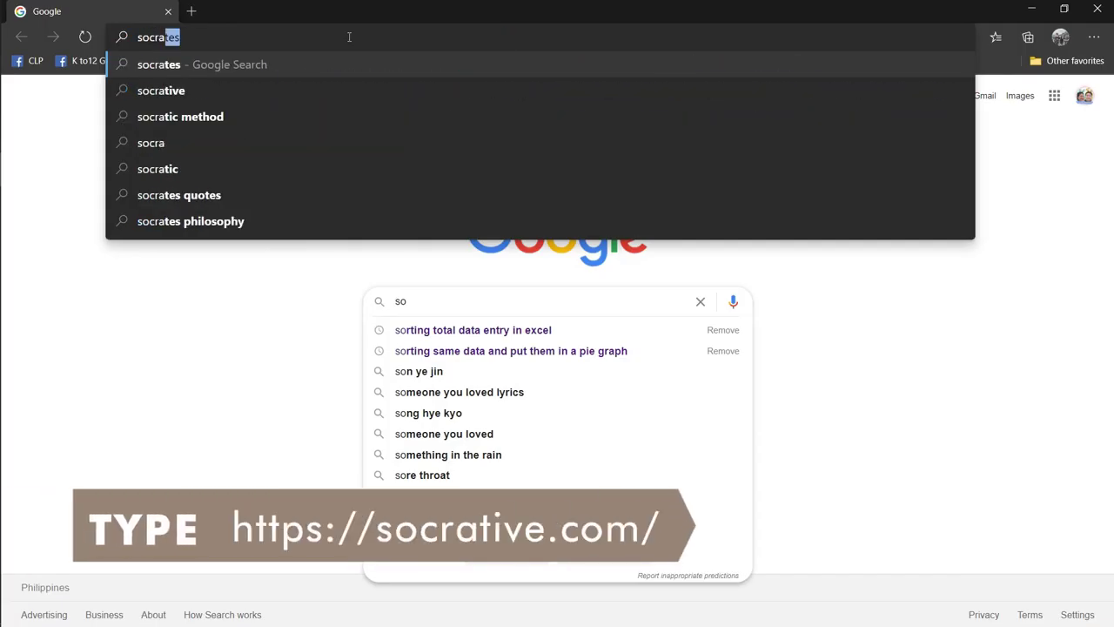
type("tive")
key("Return")
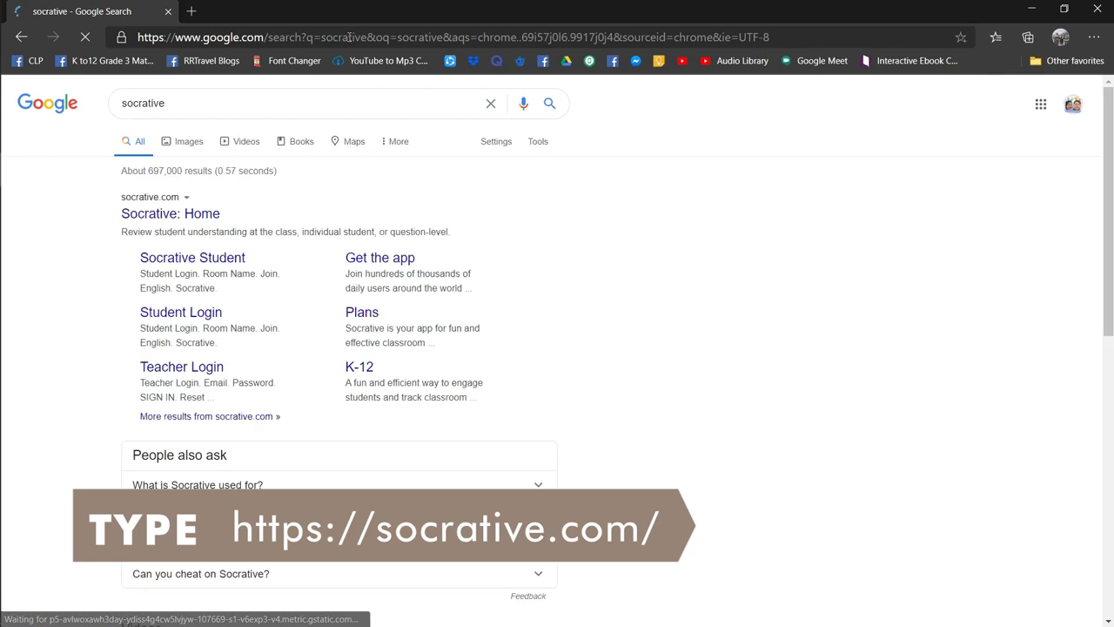
left_click(181, 215)
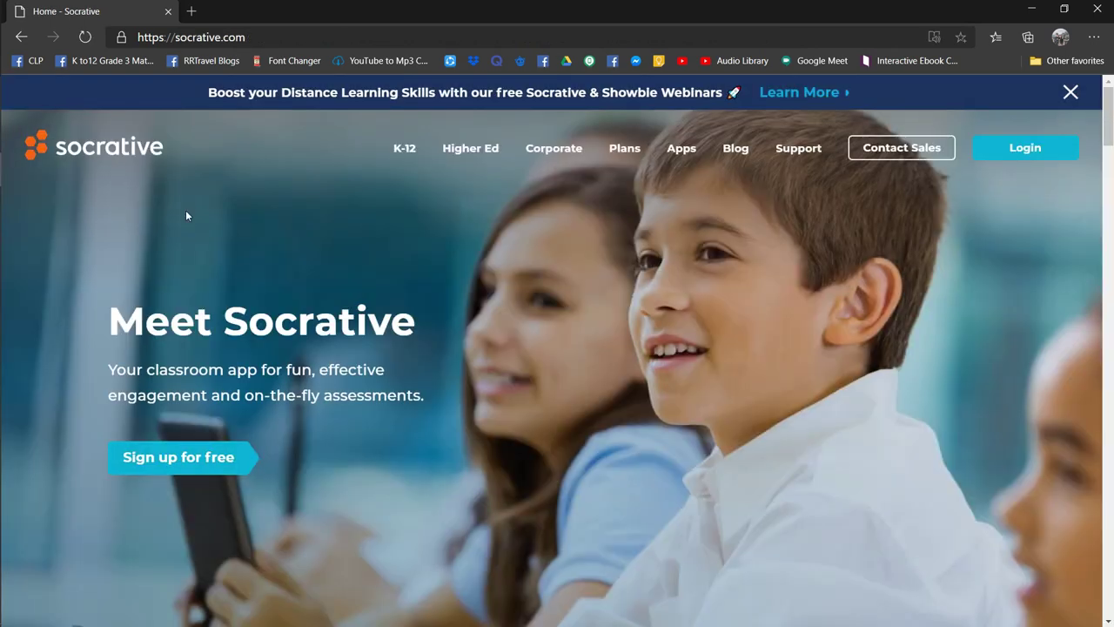
- Go to the Plans page on socrative.com and scroll down to the plan cards
left_click(624, 150)
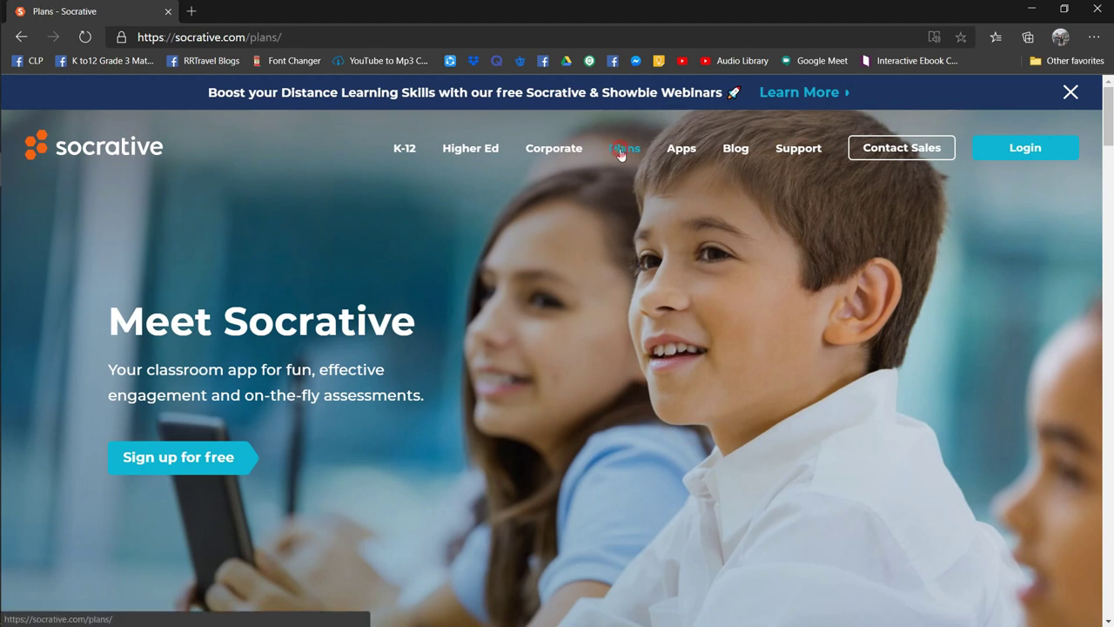
scroll(599, 266, "down", 5)
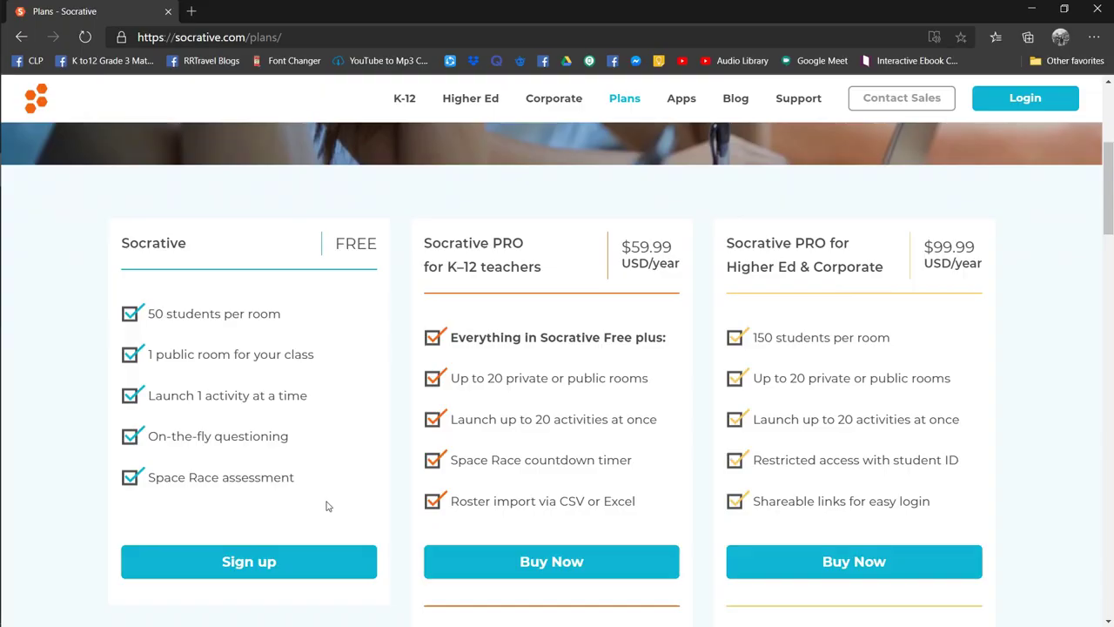
- Start sign-up from the plans page to open the New Teacher Account form
left_click(288, 564)
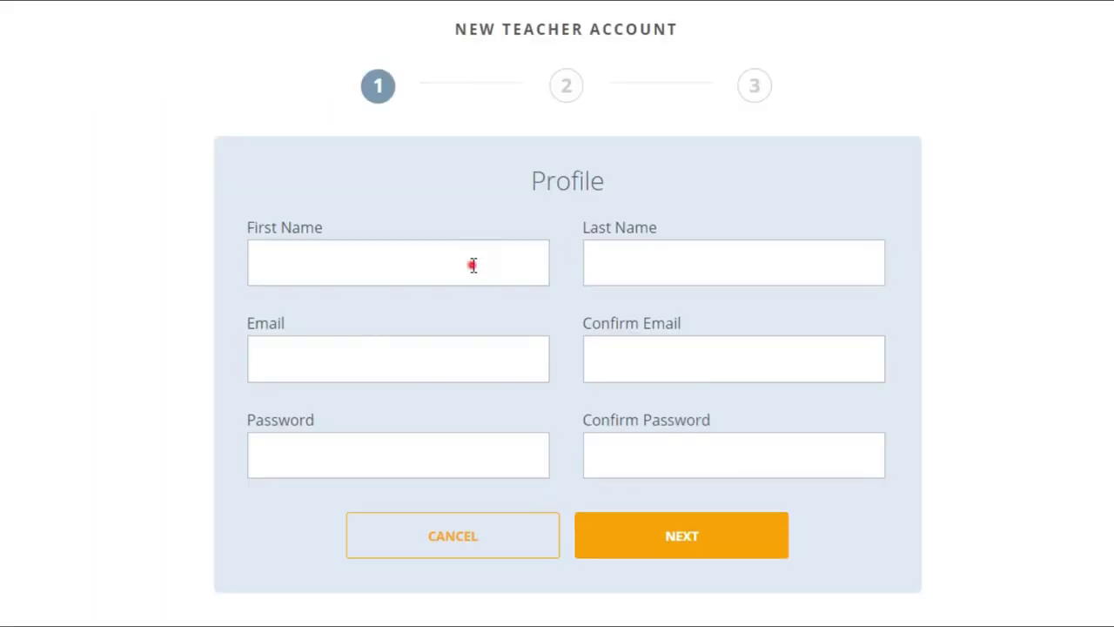
- Fill in the profile with the teacher's name, e-mail and password, and continue
left_click(494, 343)
key("Tab")
key("Tab")
type("p")
key("Down")
key("Return")
left_click(443, 462)
key("ctrl+v")
key("Tab")
key("ctrl+v")
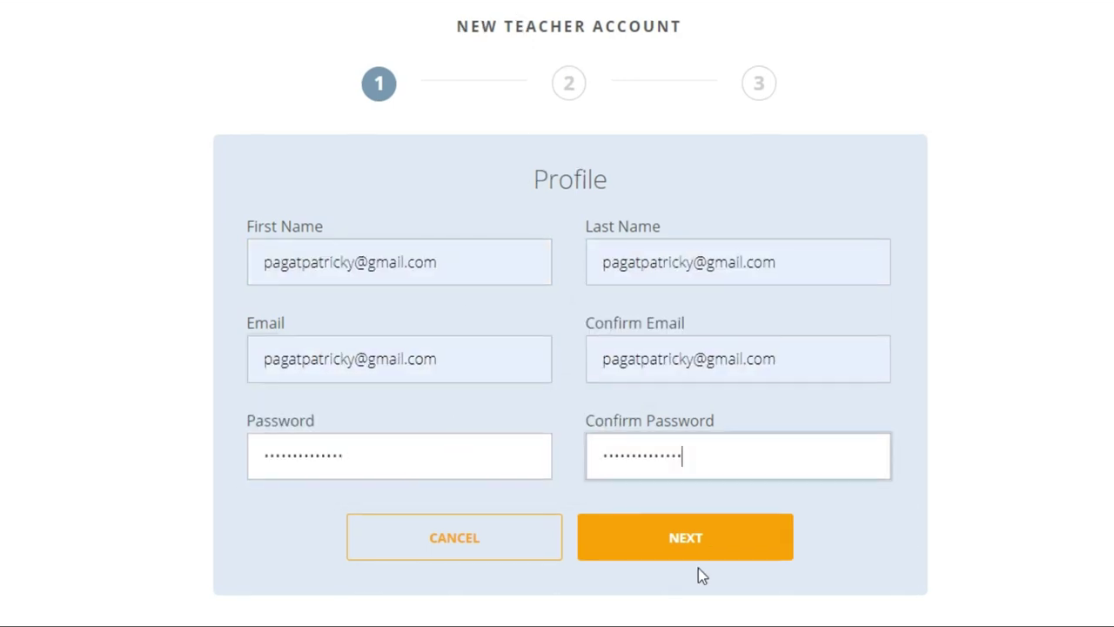
left_click(699, 544)
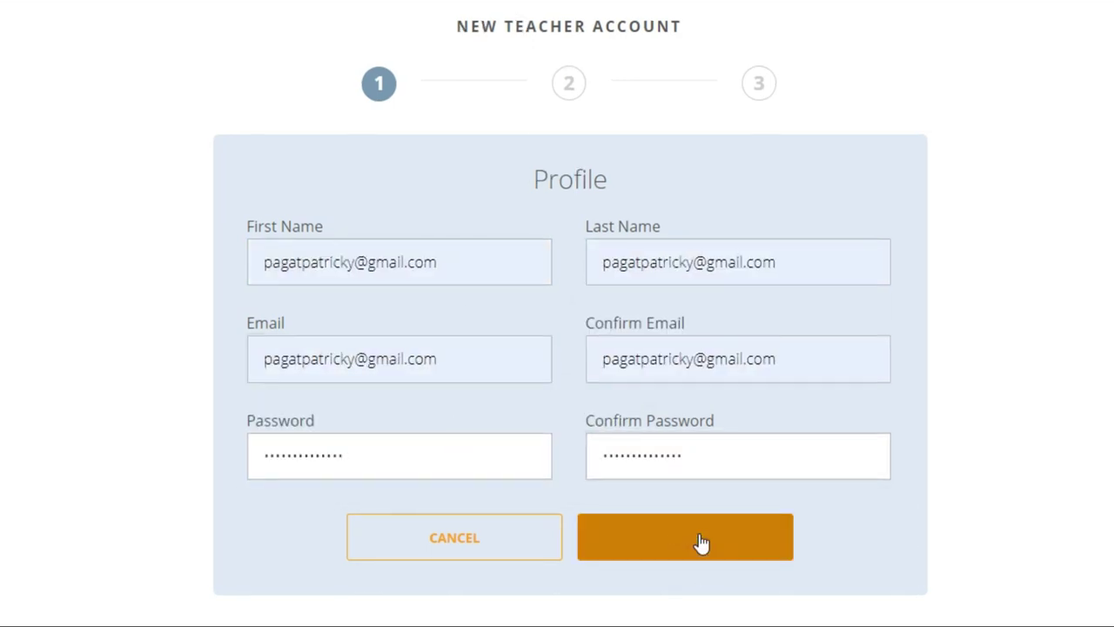
- Set country to Philippines and organization type to Primary/Secondary School
left_click(477, 277)
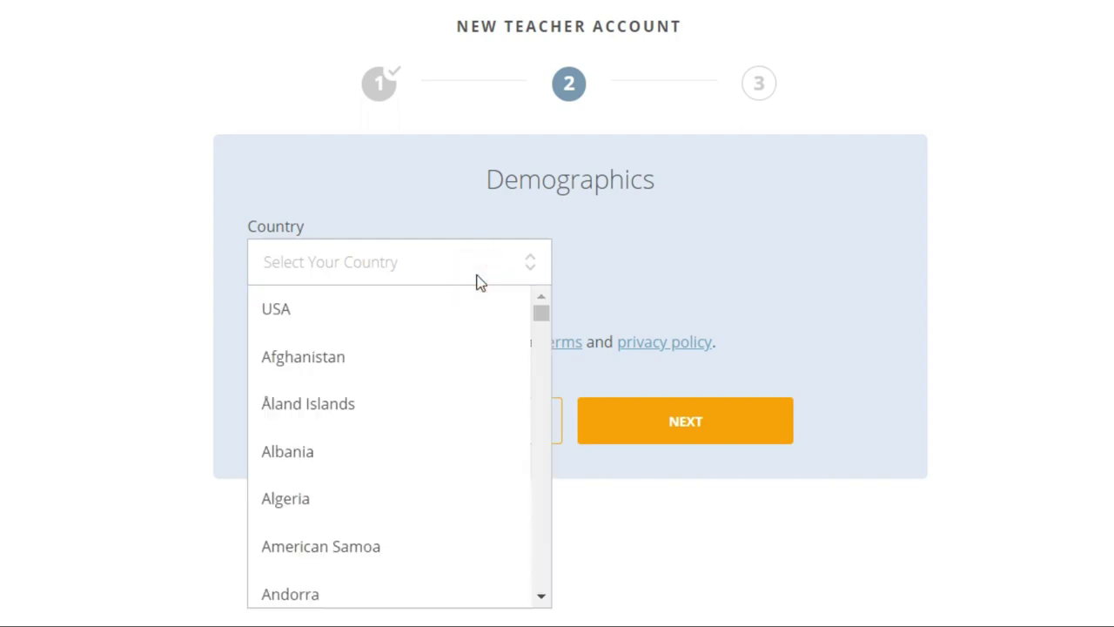
key("p")
scroll(375, 418, "down", 2)
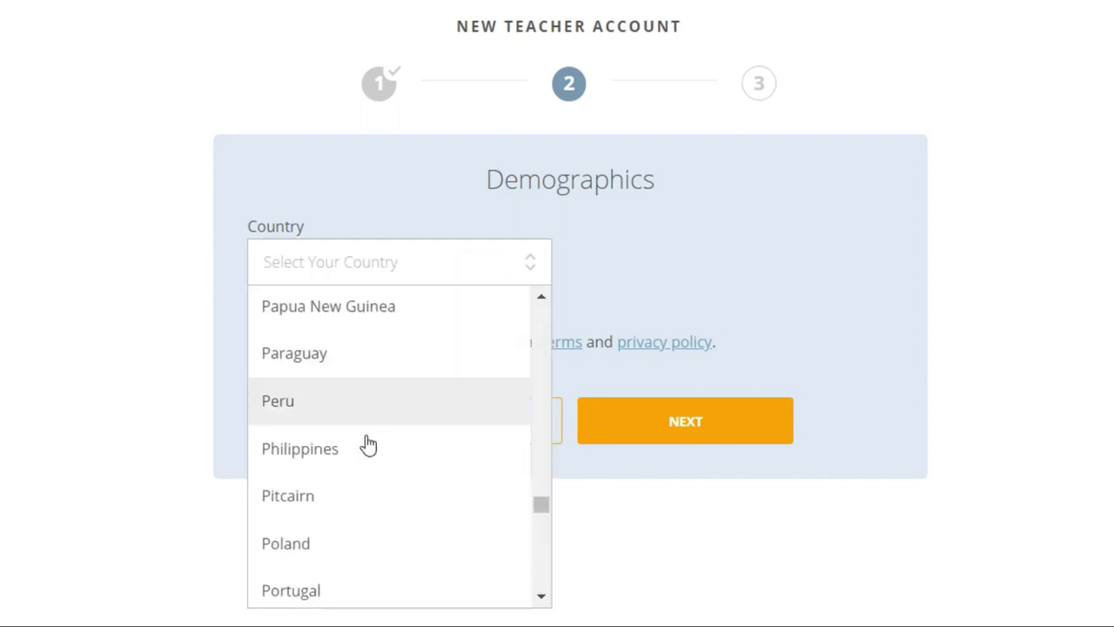
left_click(357, 449)
left_click(709, 268)
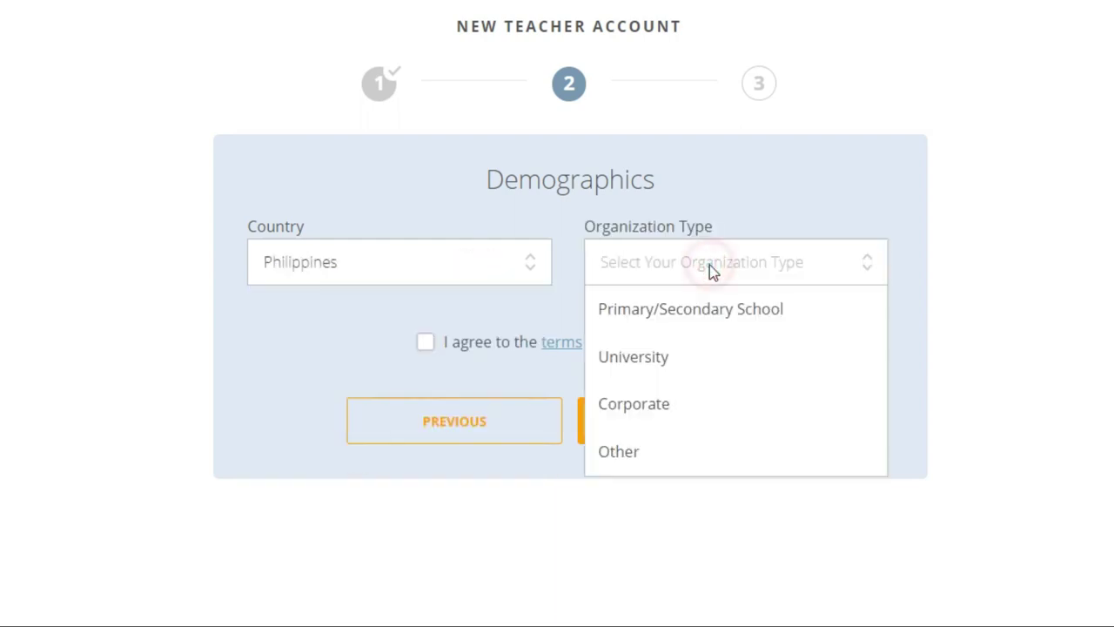
left_click(702, 325)
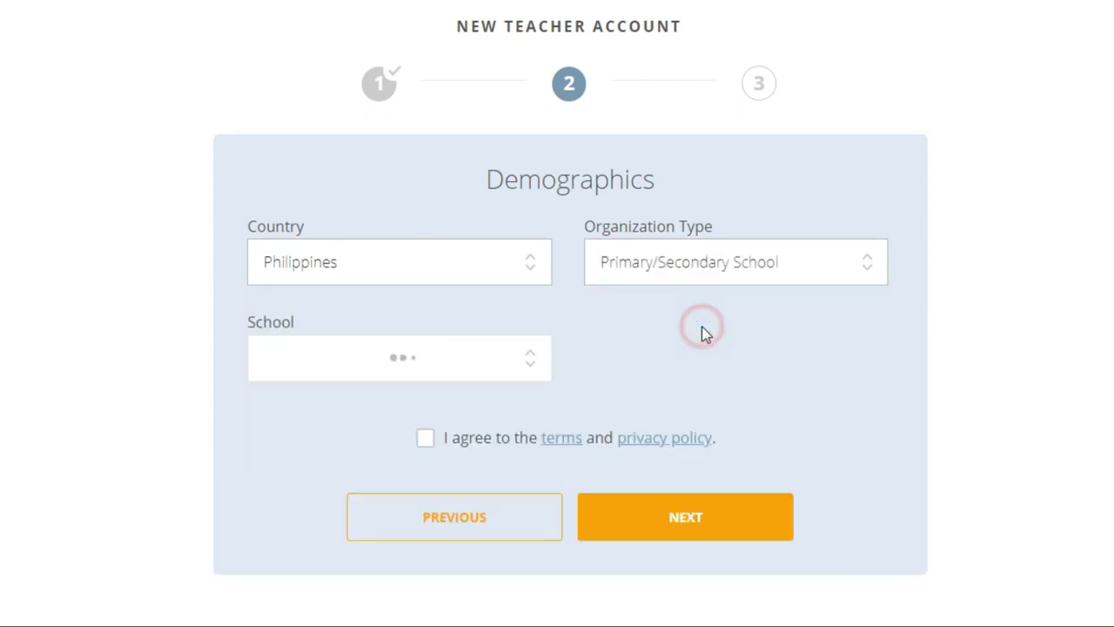
- Enter SCHOOL NOT LISTED 'FUNTURIN ELEMENTARY', role Teacher, accept terms, choose the FREE plan
left_click(480, 366)
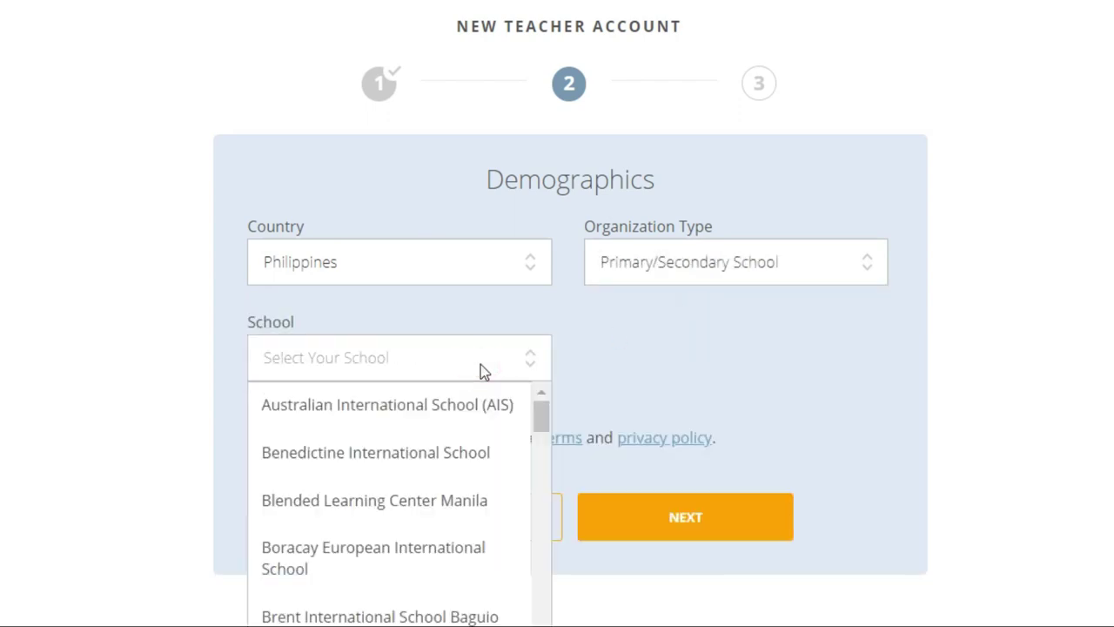
scroll(480, 364, "down", 2)
left_click_drag(541, 293, 539, 586)
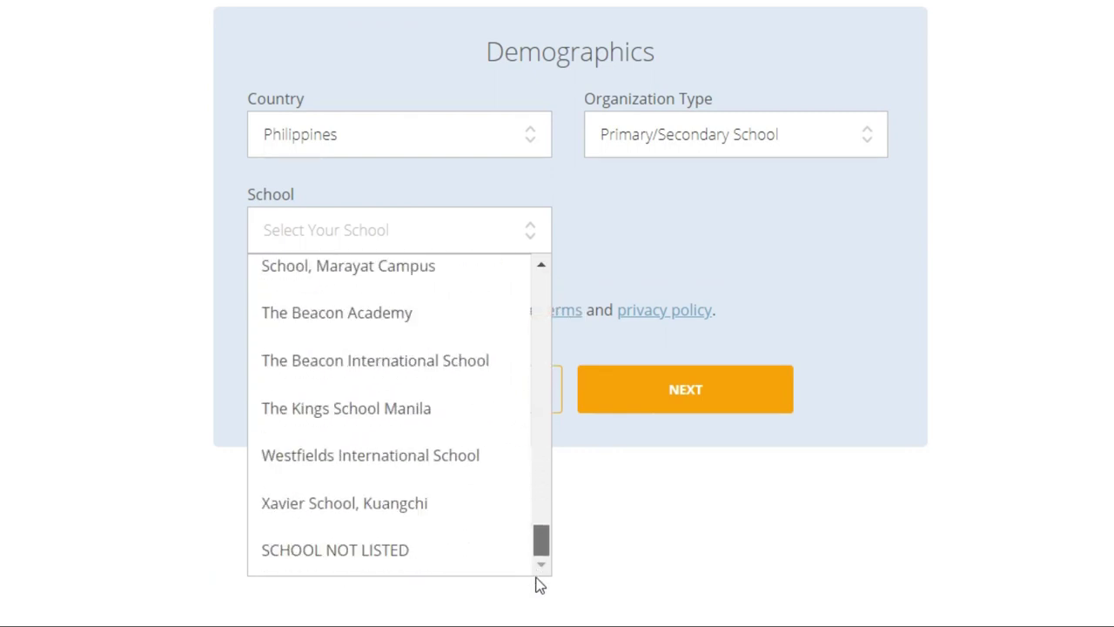
left_click(449, 553)
left_click(693, 226)
type("F")
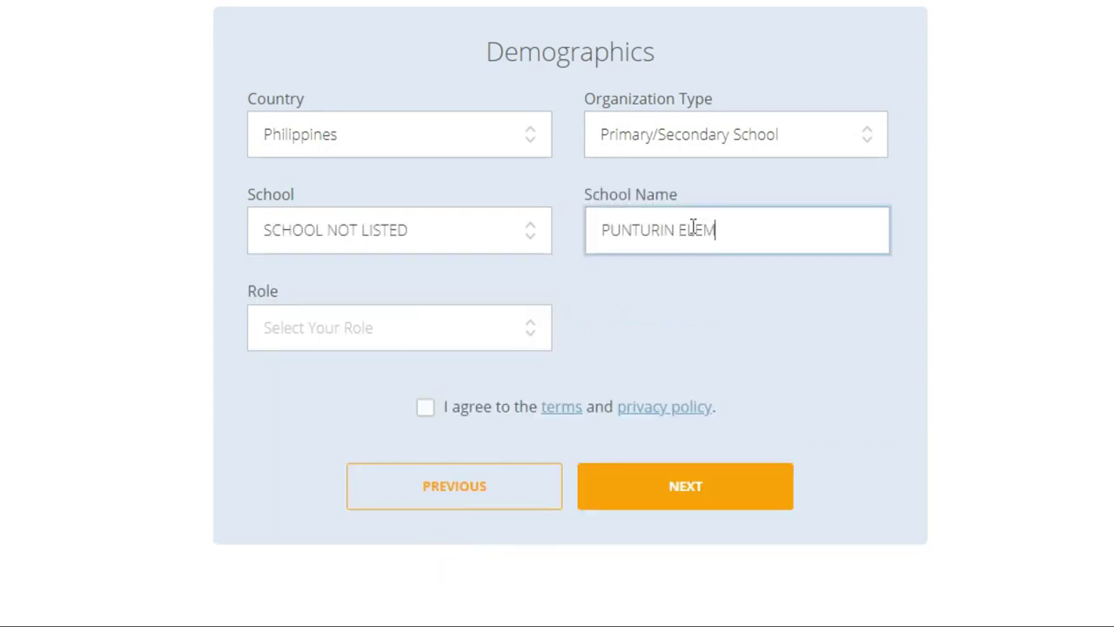
type("UNTURIN ELEMENTAR")
type("Y SCHOOL")
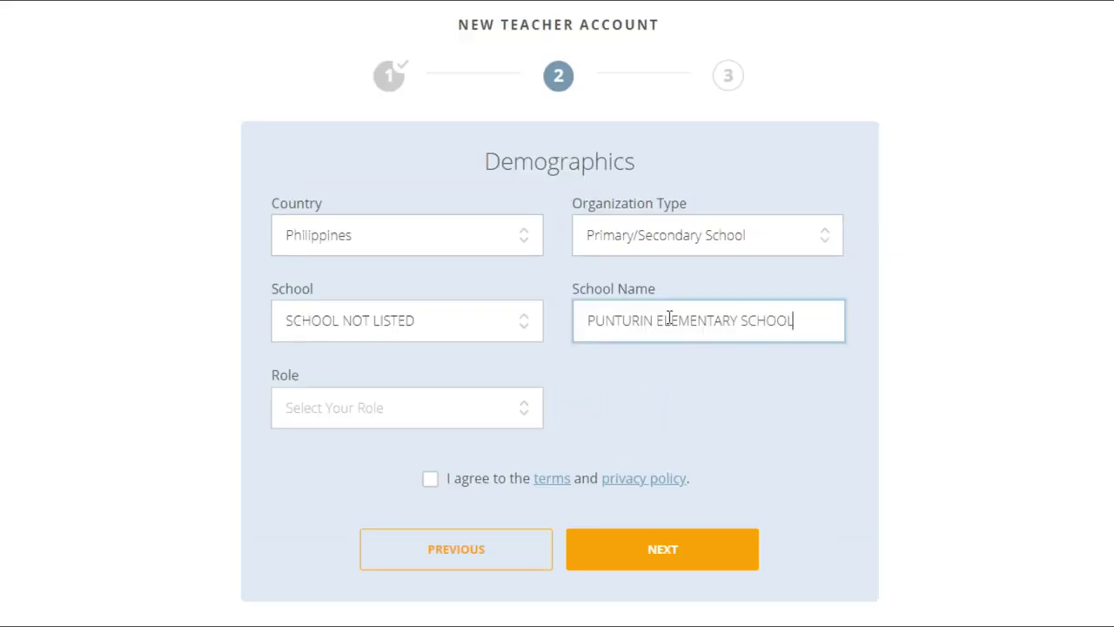
left_click(510, 405)
left_click(440, 448)
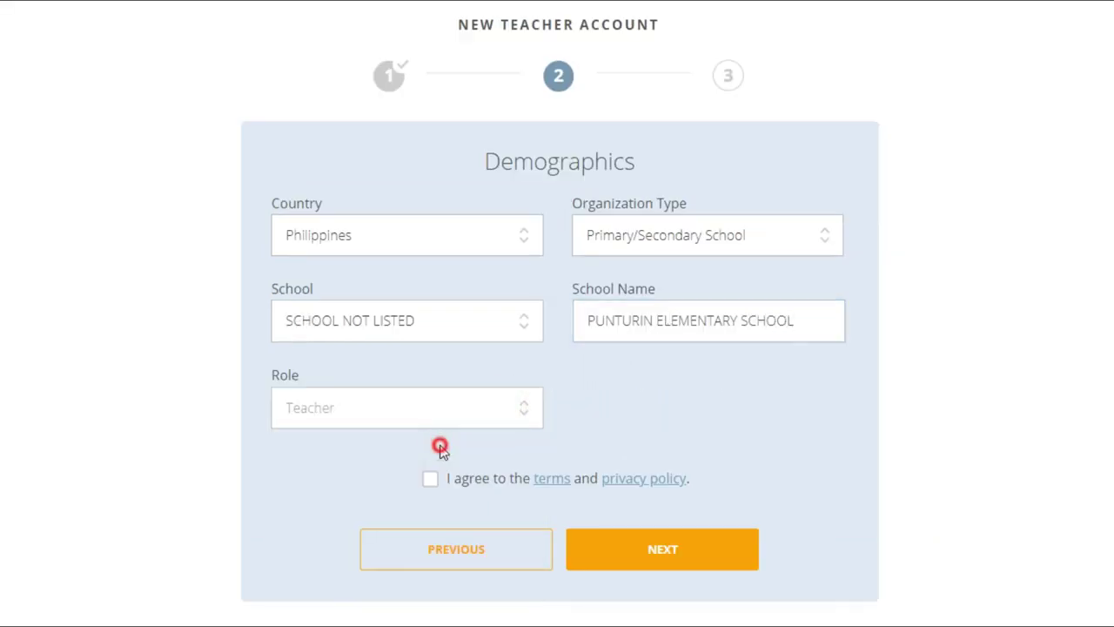
left_click(432, 479)
left_click(634, 543)
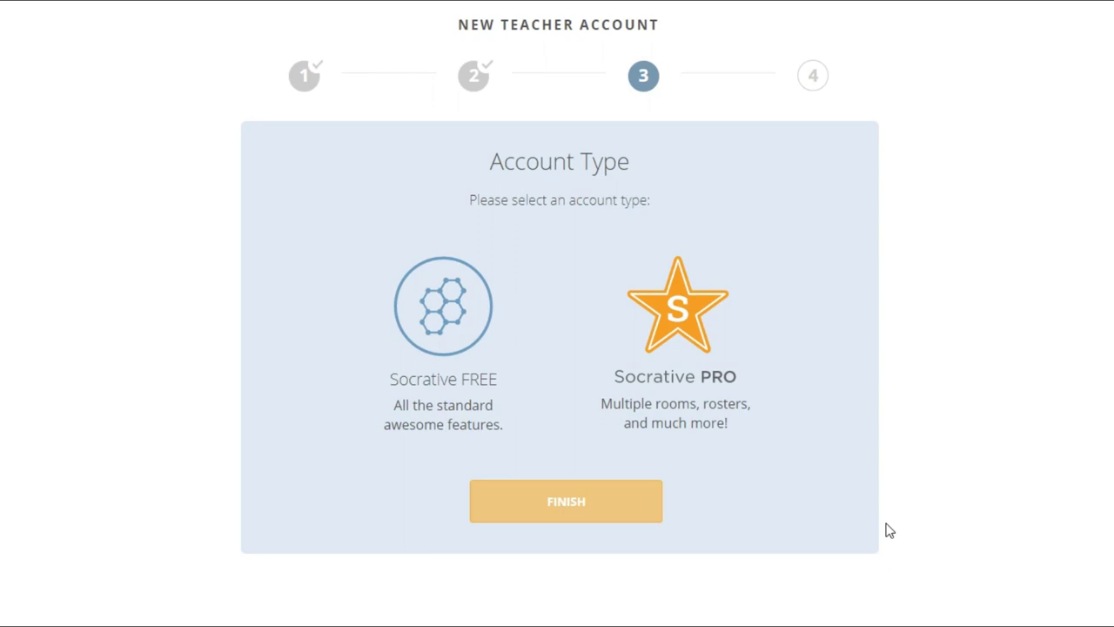
left_click(420, 319)
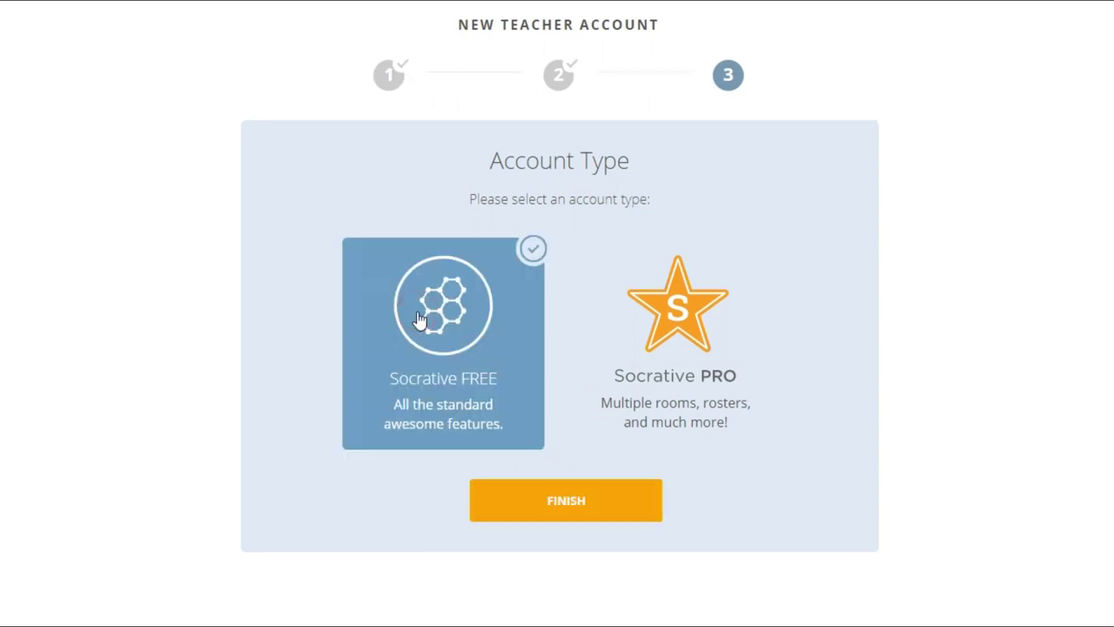
left_click(530, 493)
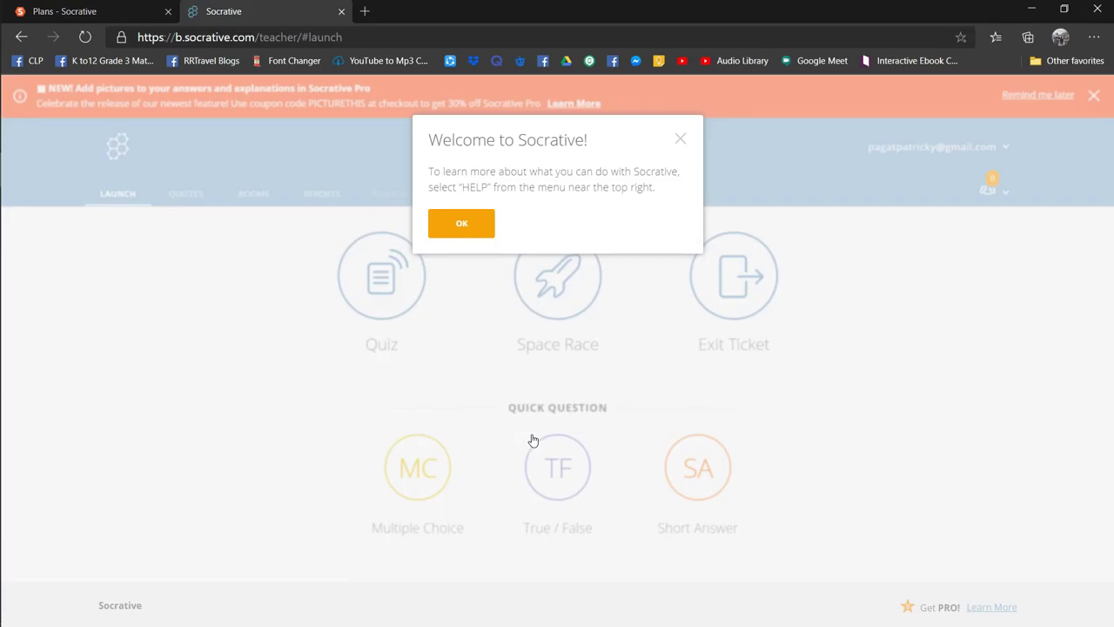
left_click(462, 223)
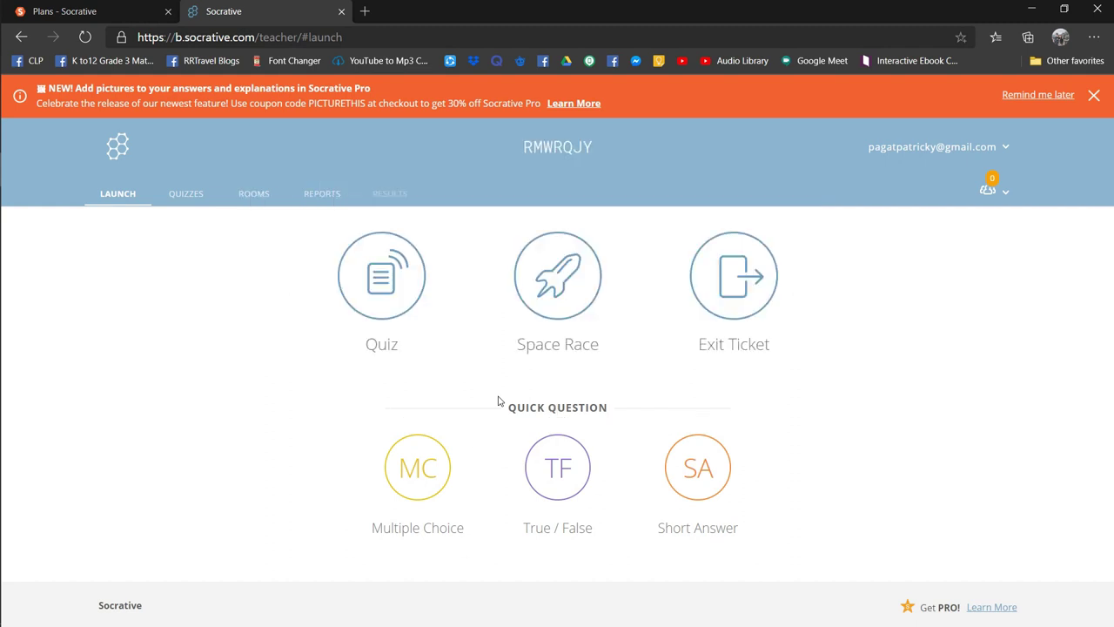
left_click(252, 193)
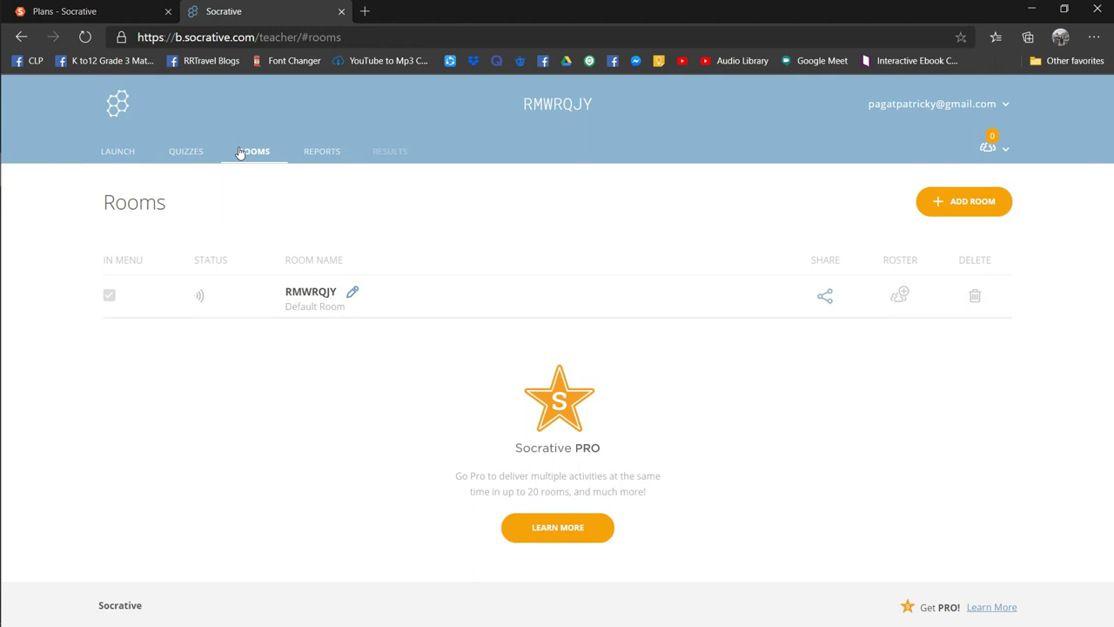
left_click(322, 152)
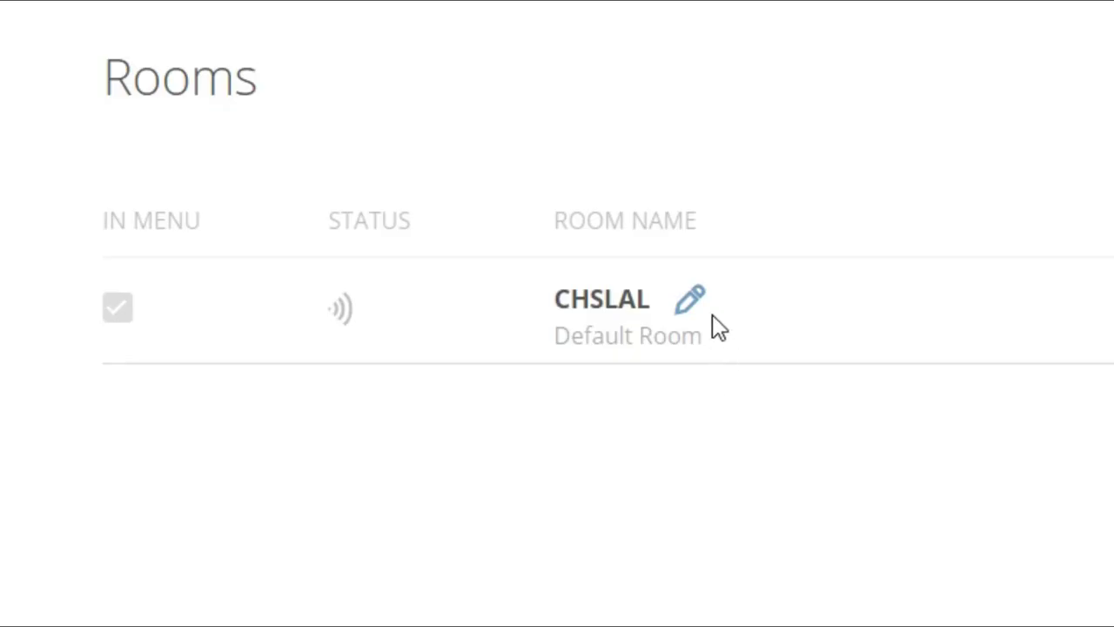
left_click(344, 294)
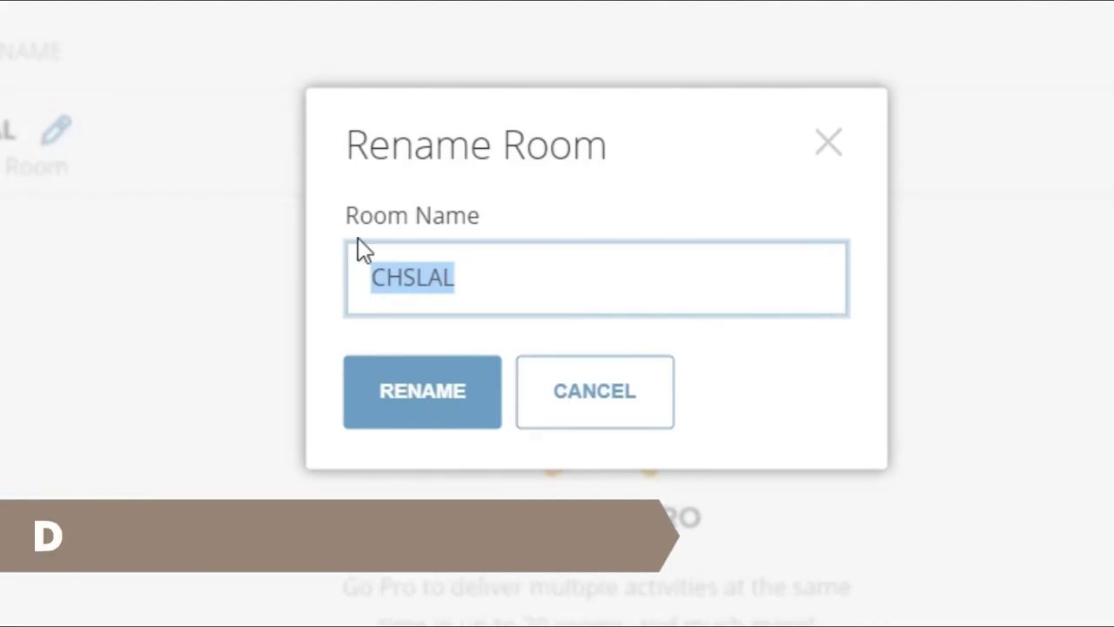
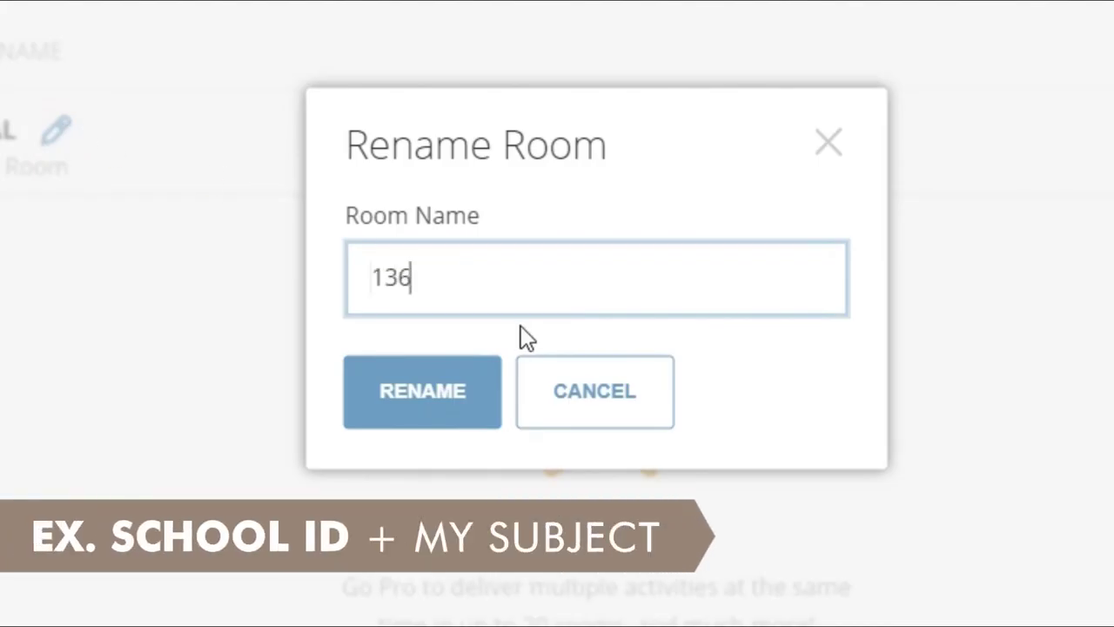
left_click(406, 391)
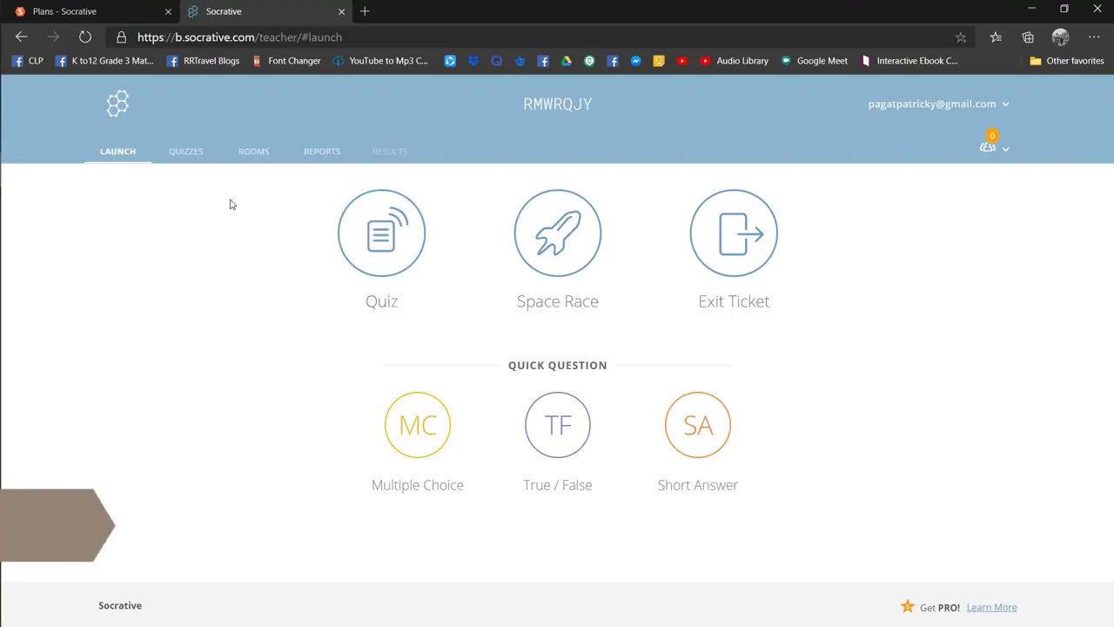
- From the Quizzes list, close the Quiz Shop popup and create a new quiz
left_click(196, 156)
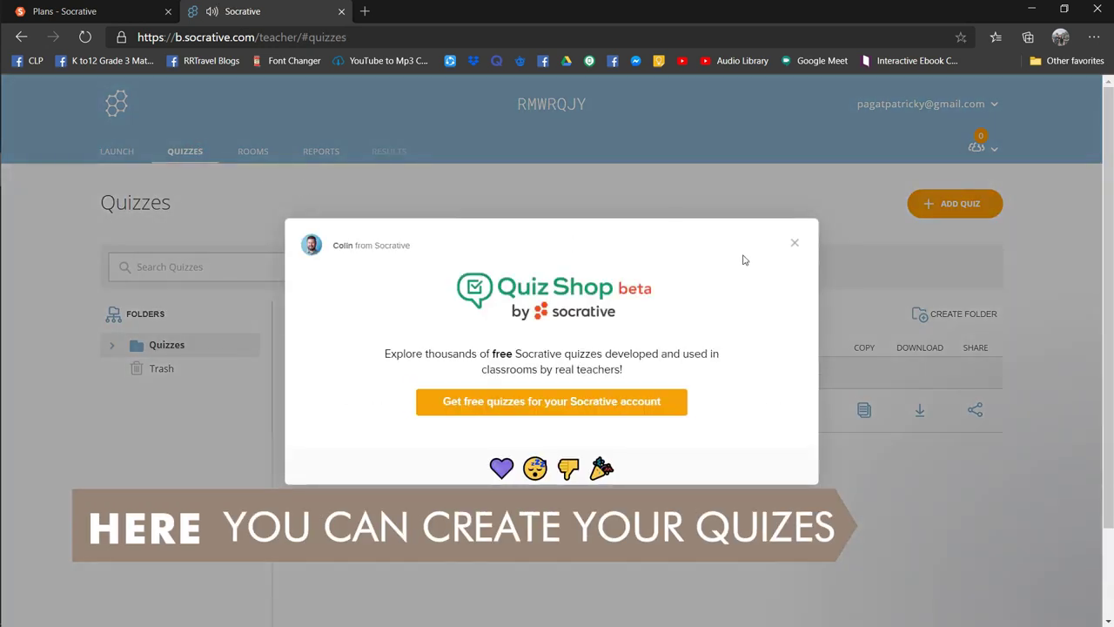
left_click(793, 244)
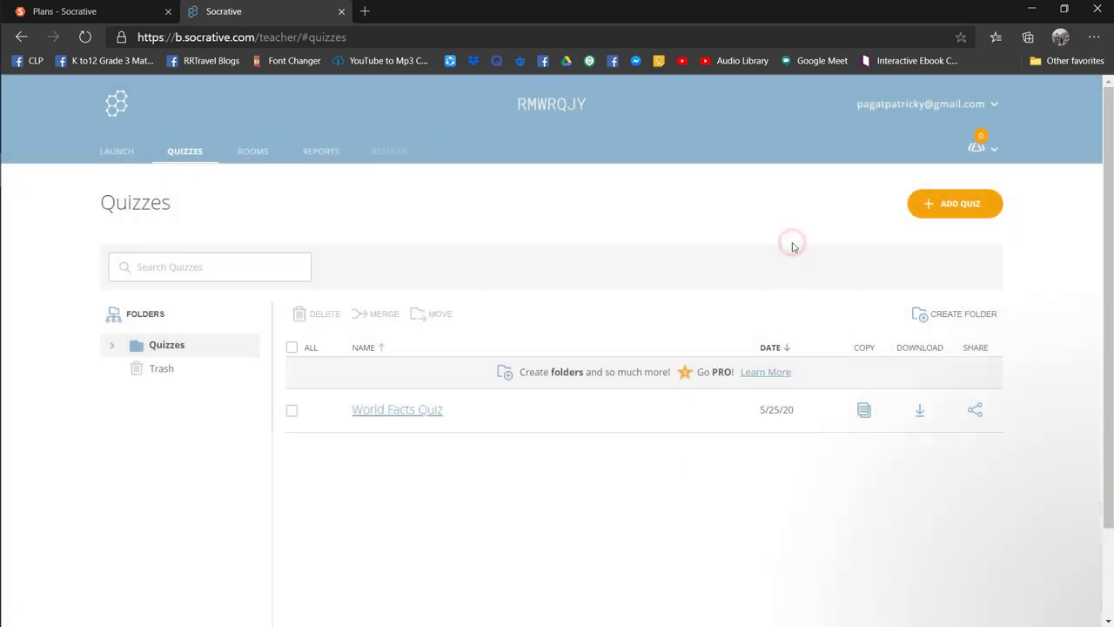
left_click(940, 203)
left_click(946, 235)
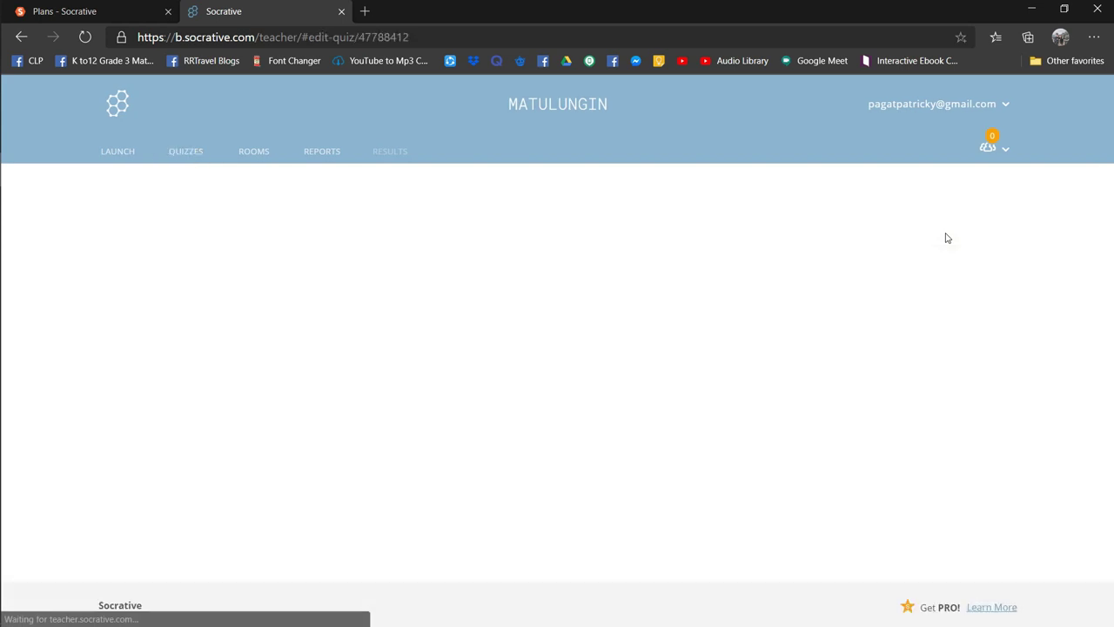
- Title the quiz 'AP QUIZ #1' and add a multiple-choice question
left_click(322, 219)
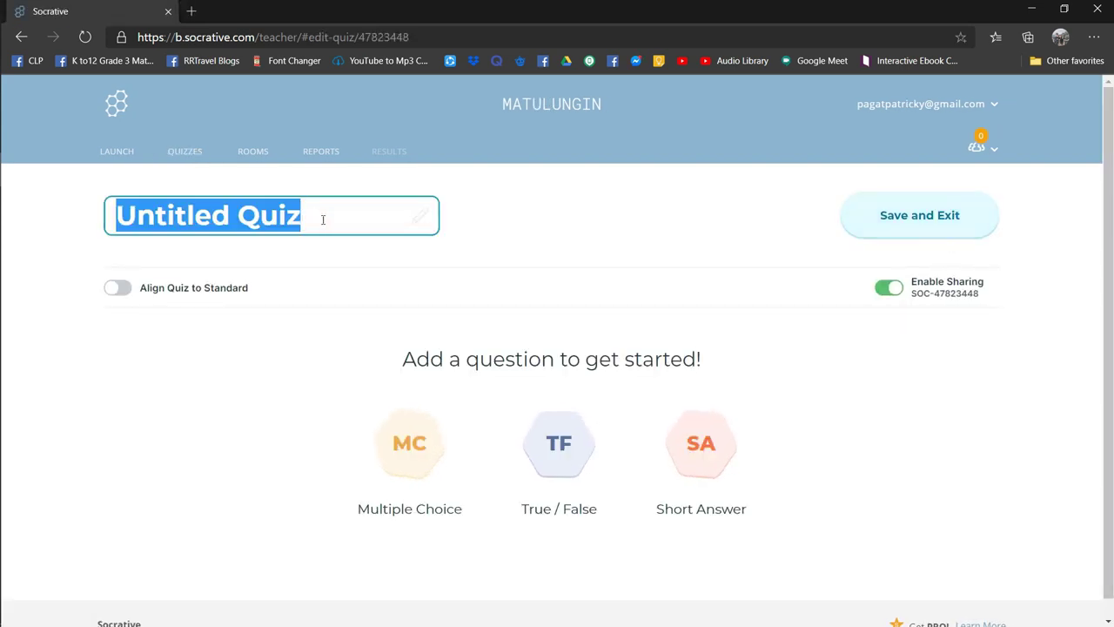
type("A")
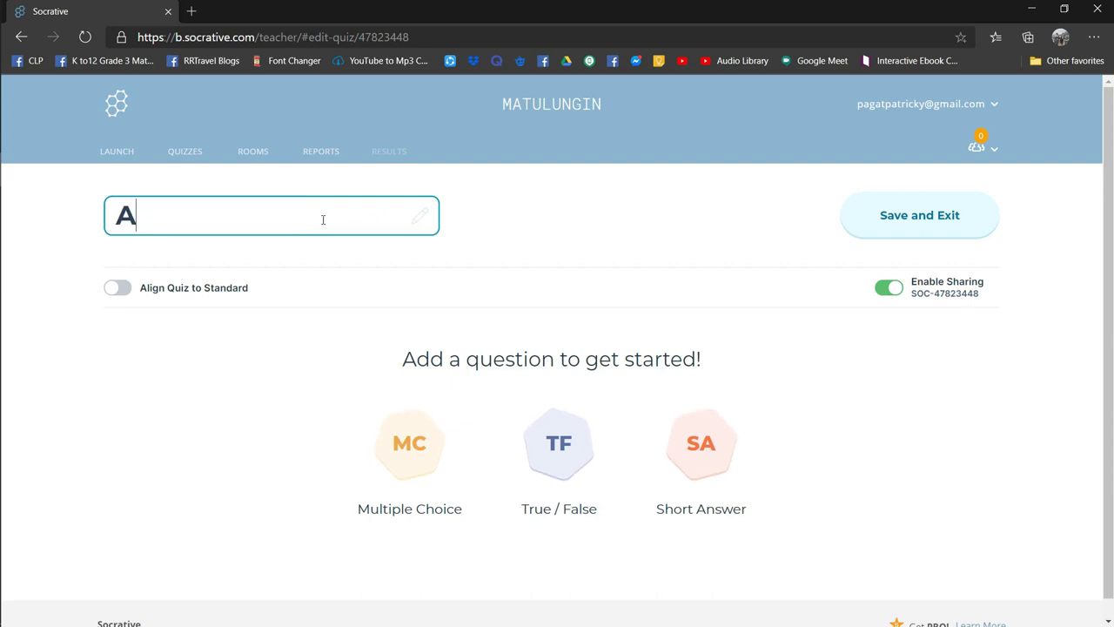
type("P Q")
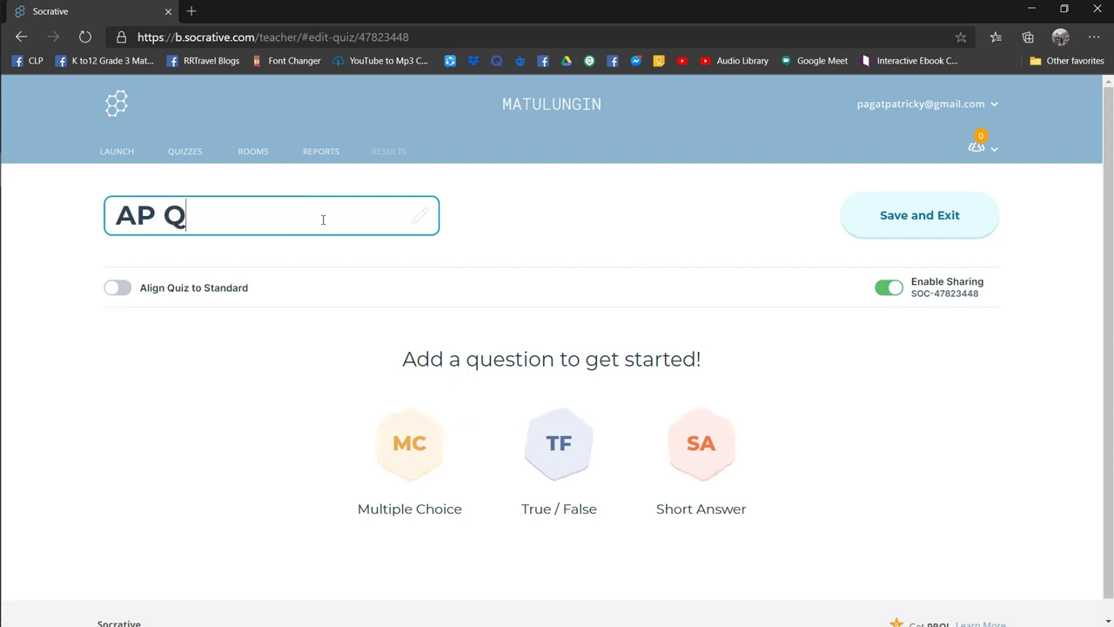
type("UIZ #1")
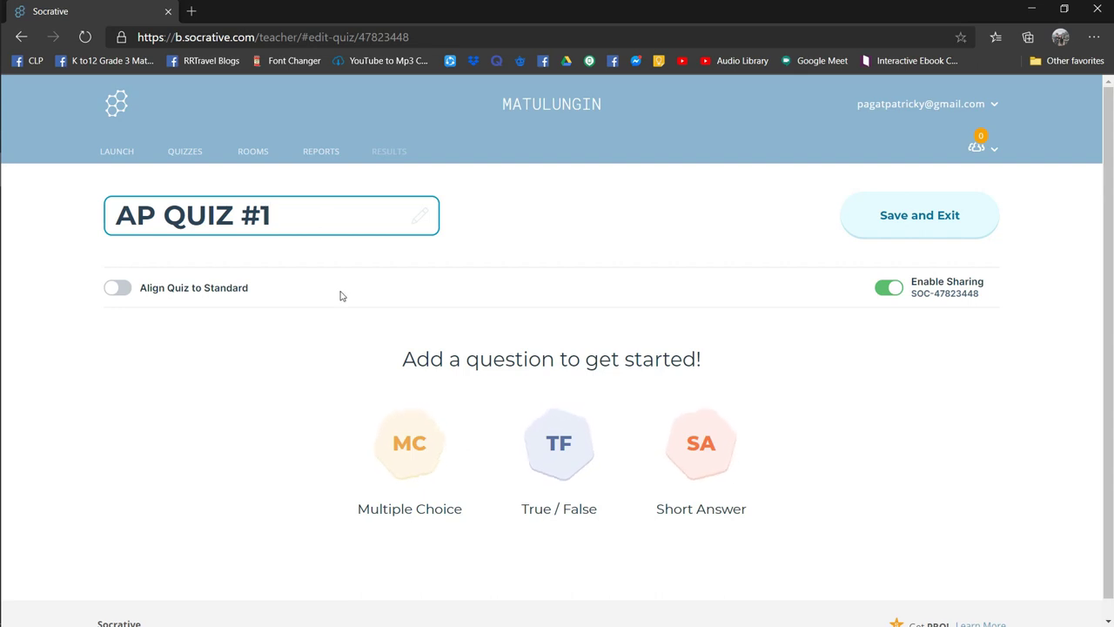
left_click(409, 446)
- Write question 1 'Sino ang nasa larawan?' and attach the Manuel Quezon photo from Pictures
left_click(363, 342)
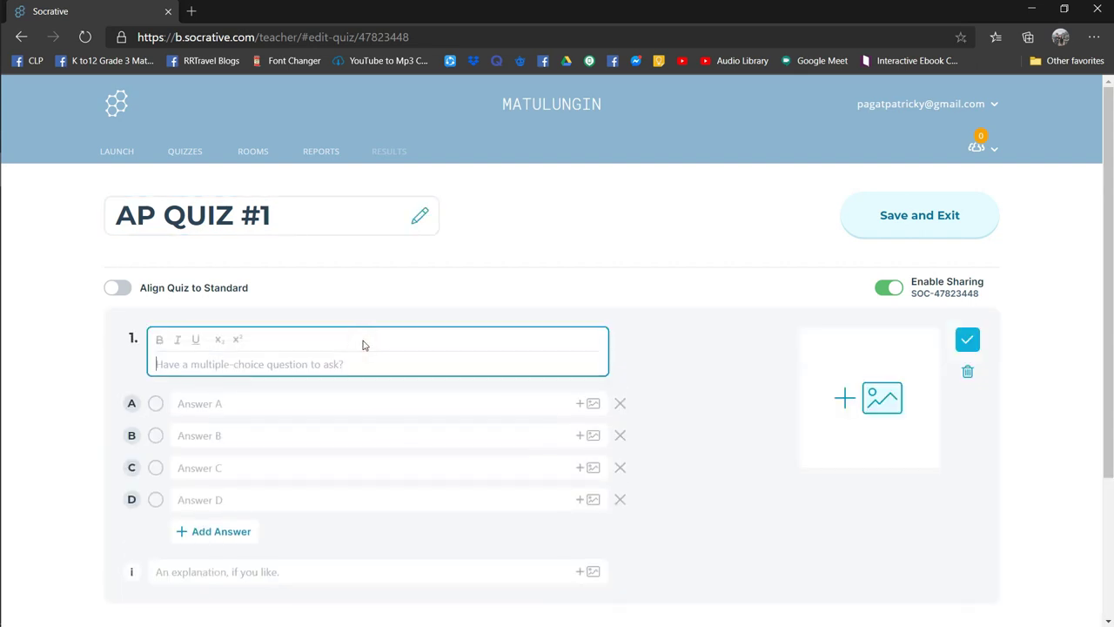
type("Si")
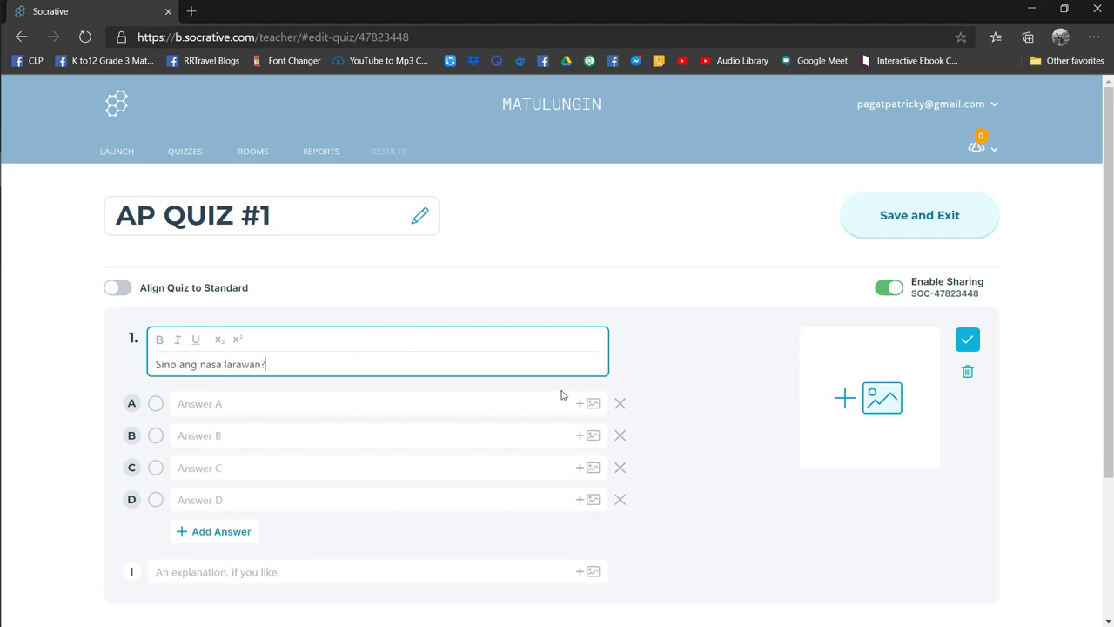
left_click(869, 398)
left_click(59, 355)
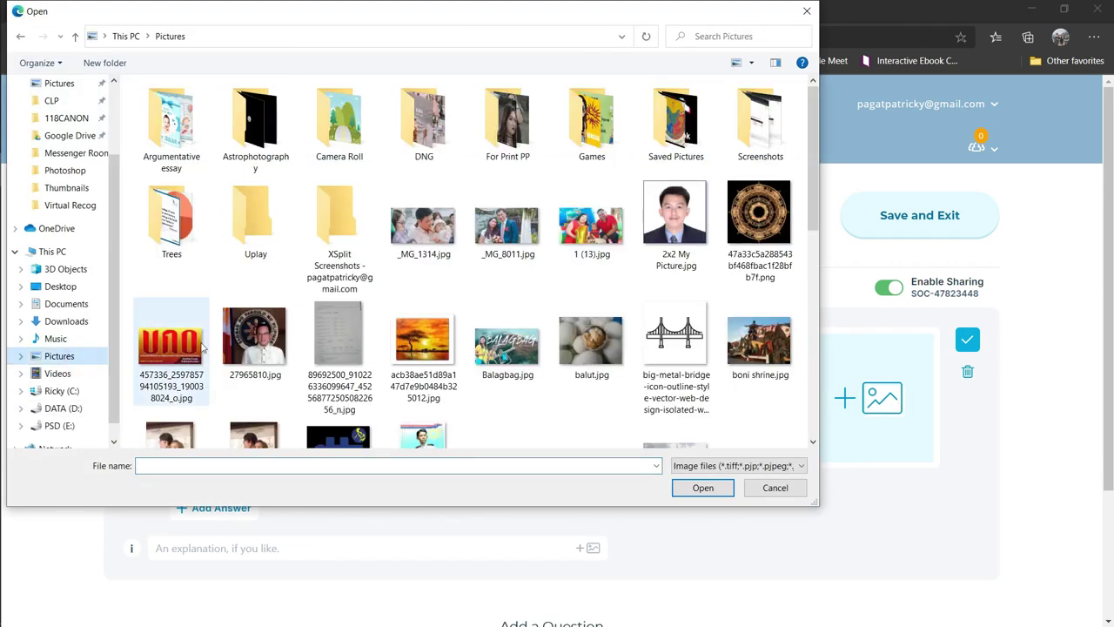
scroll(202, 347, "down", 5)
double_click(685, 303)
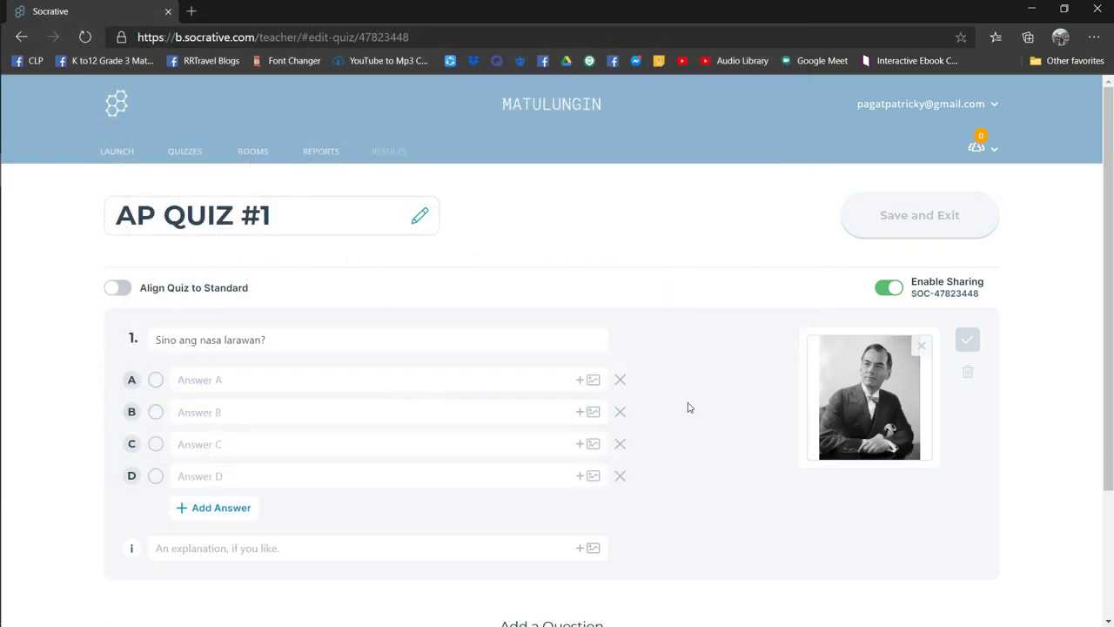
- Fill answer choices A–D and mark B, Manuel Quezon, as correct
left_click(296, 379)
type("Jose Rizal")
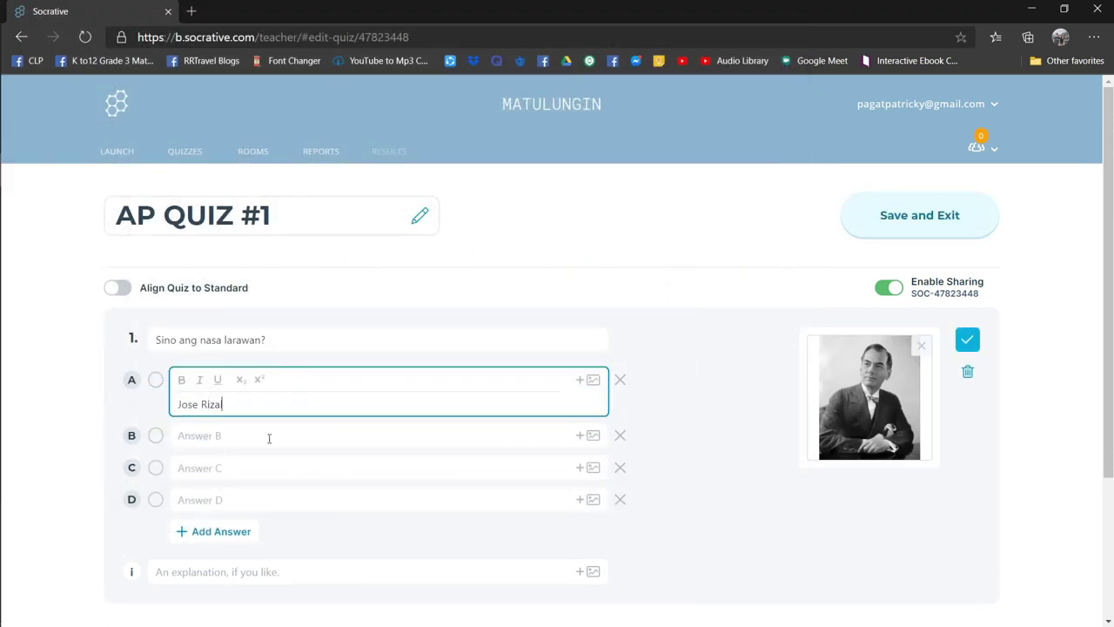
left_click(269, 436)
type("Manu")
left_click(256, 467)
type("Andres Bonifacio")
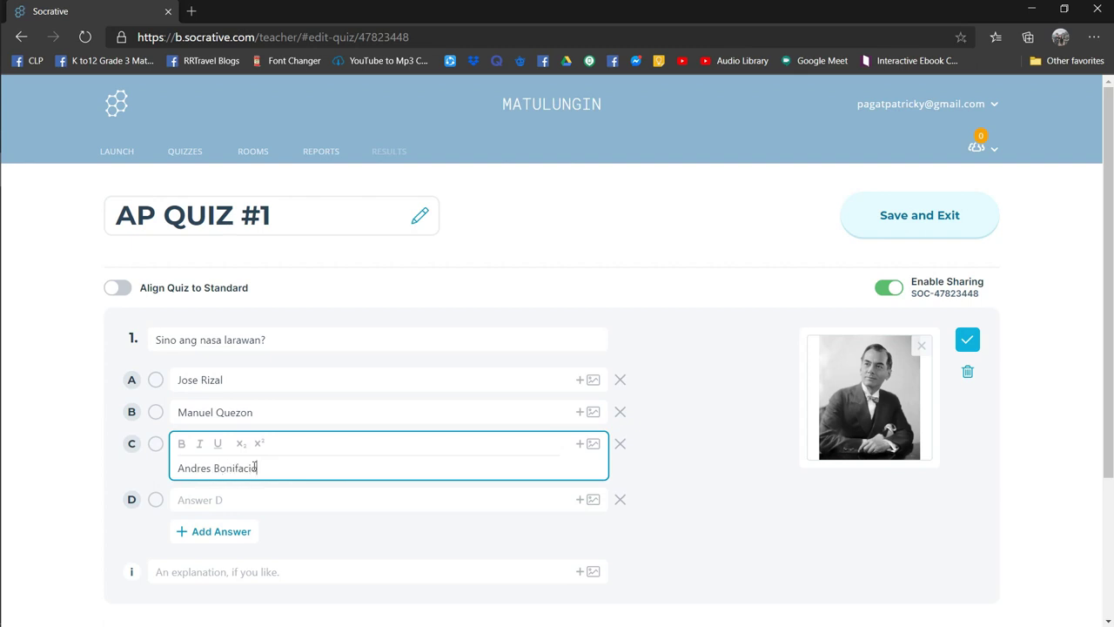
left_click(243, 500)
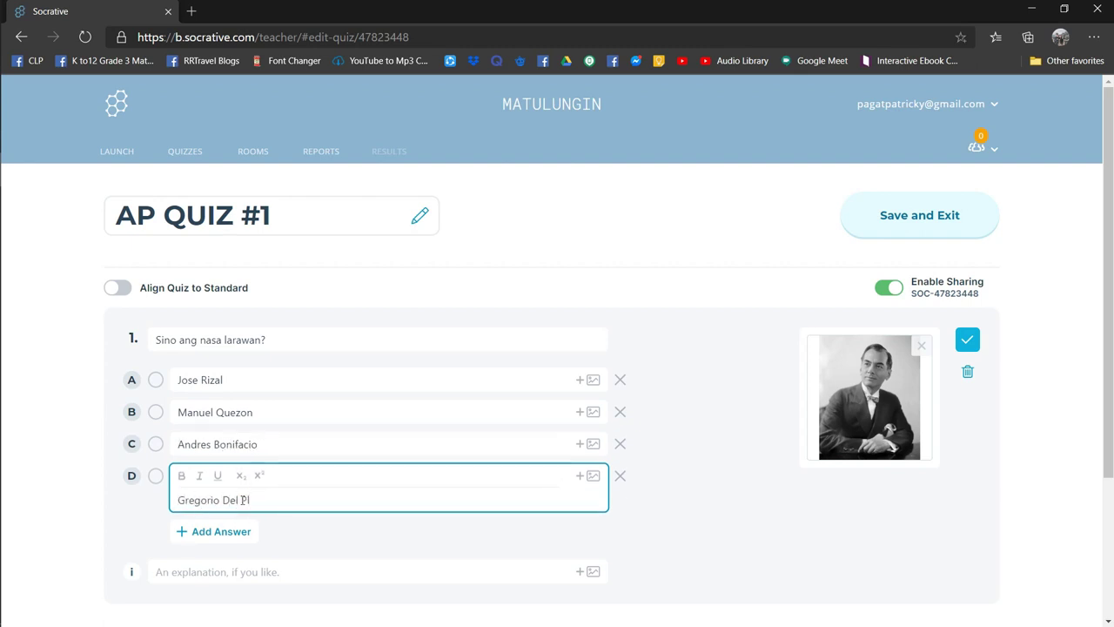
left_click(155, 412)
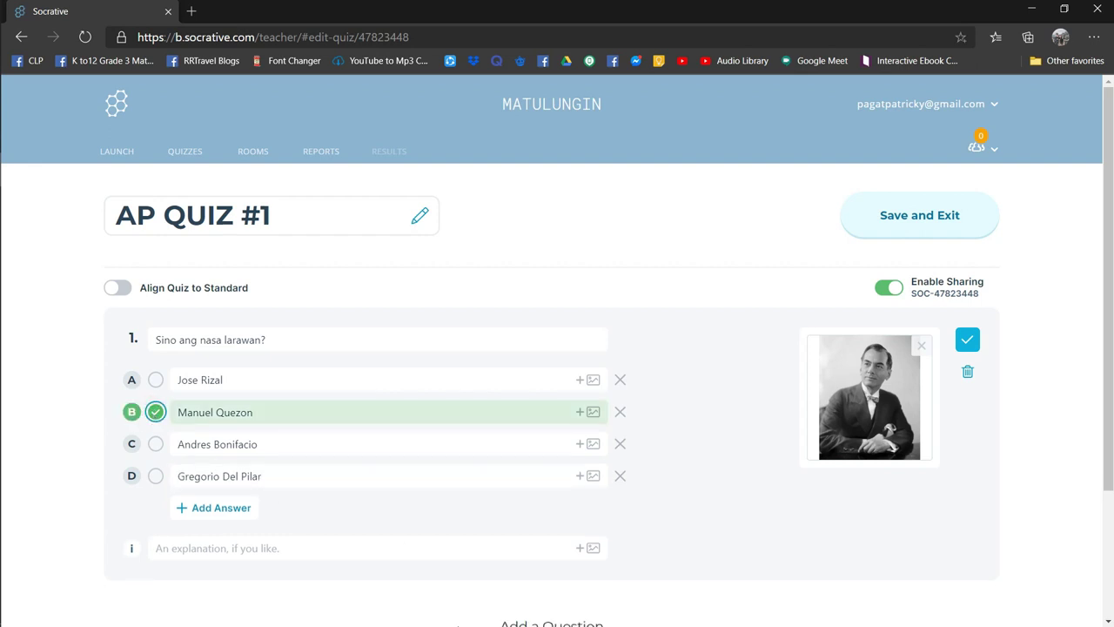
- Add the explanation ending 'Siya din ang Ama ng Wikang Pambansa.'
scroll(450, 617, "down", 1)
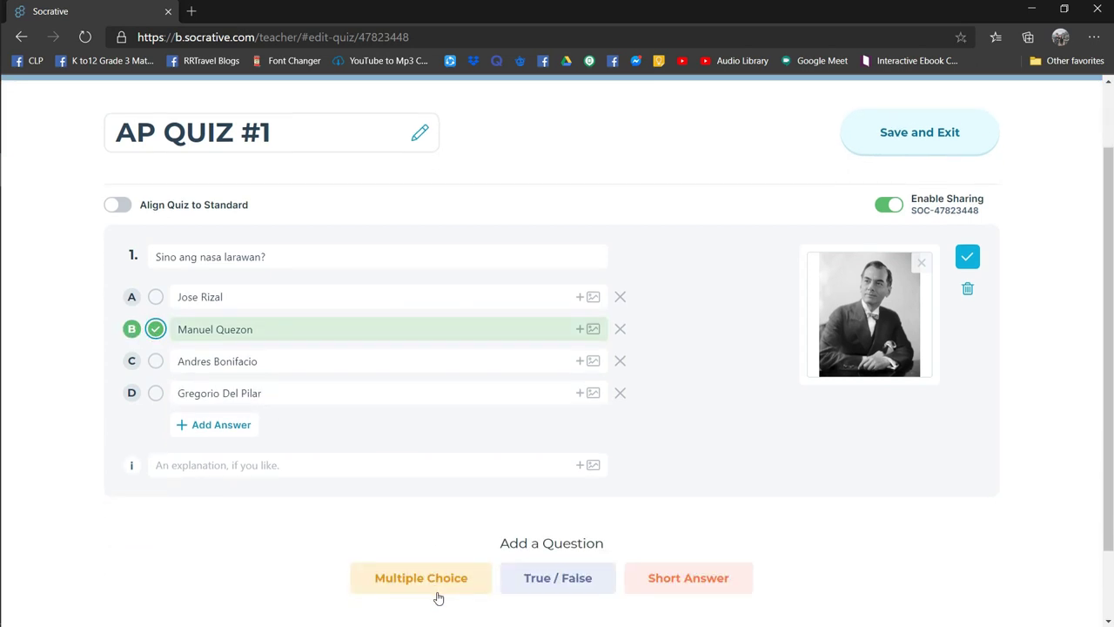
left_click(351, 464)
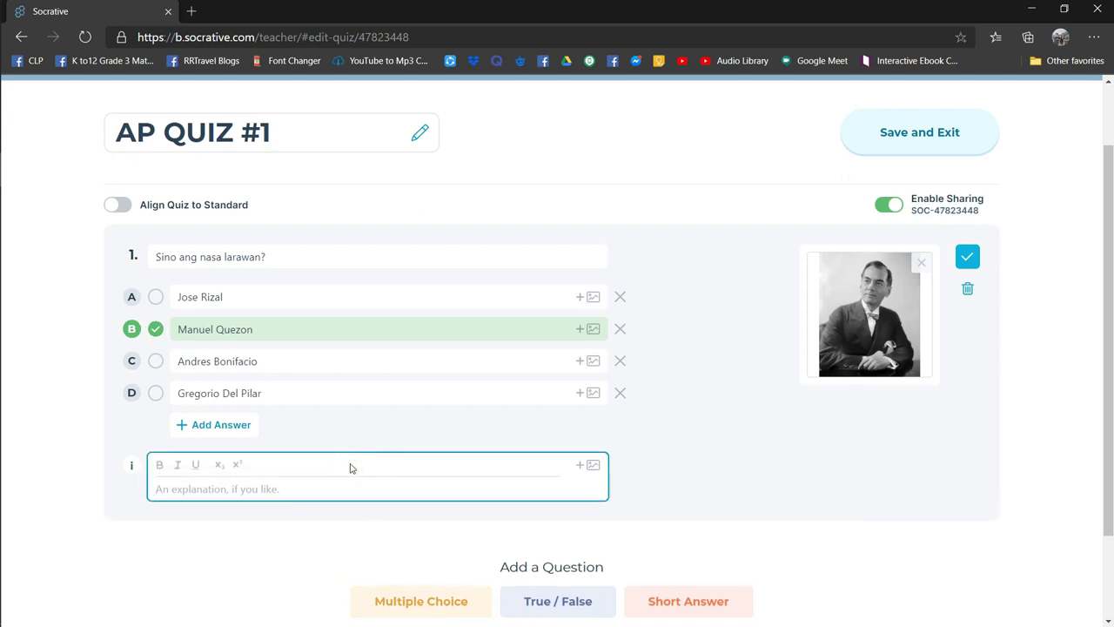
type("Siya ang ikalawang Pangulo ng Republika ng Pilipinas")
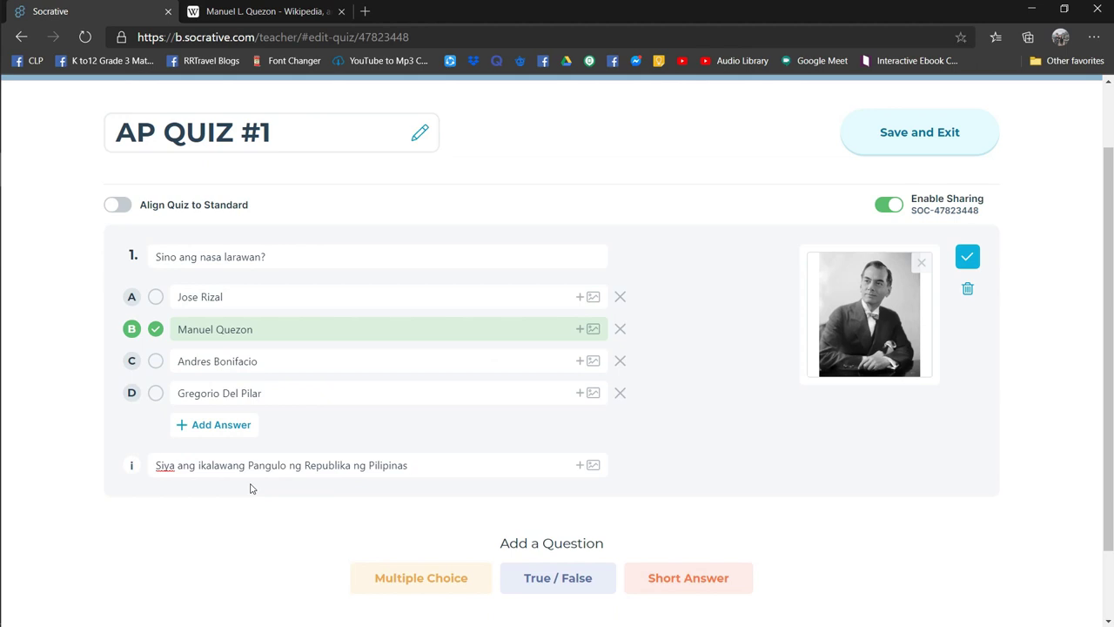
type(". Siya din ang A")
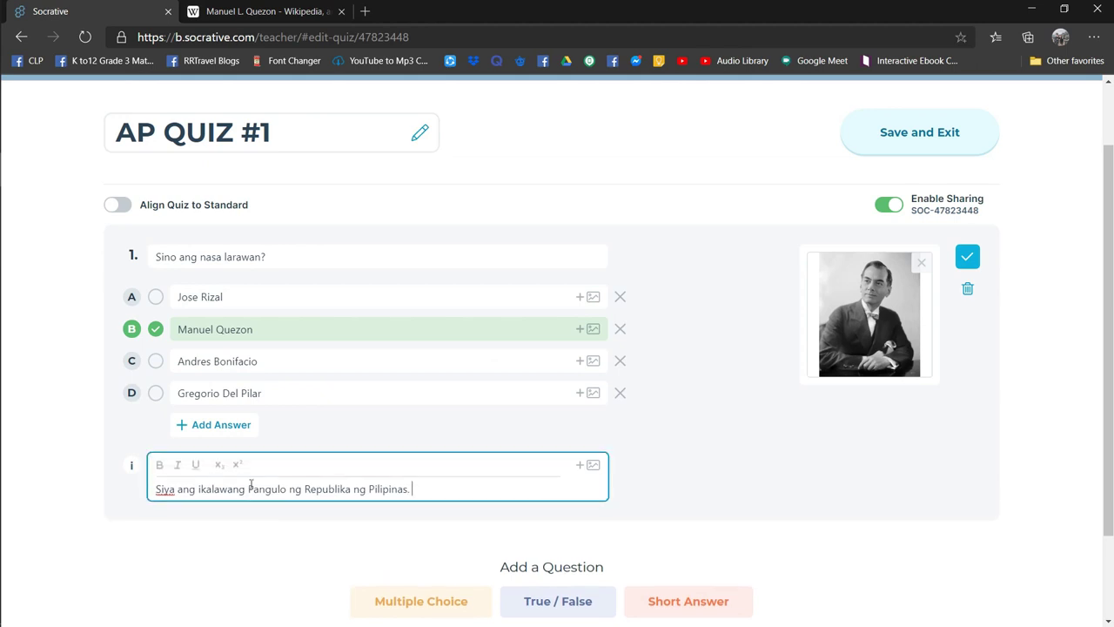
type("ma ng Wikang Pambansa.")
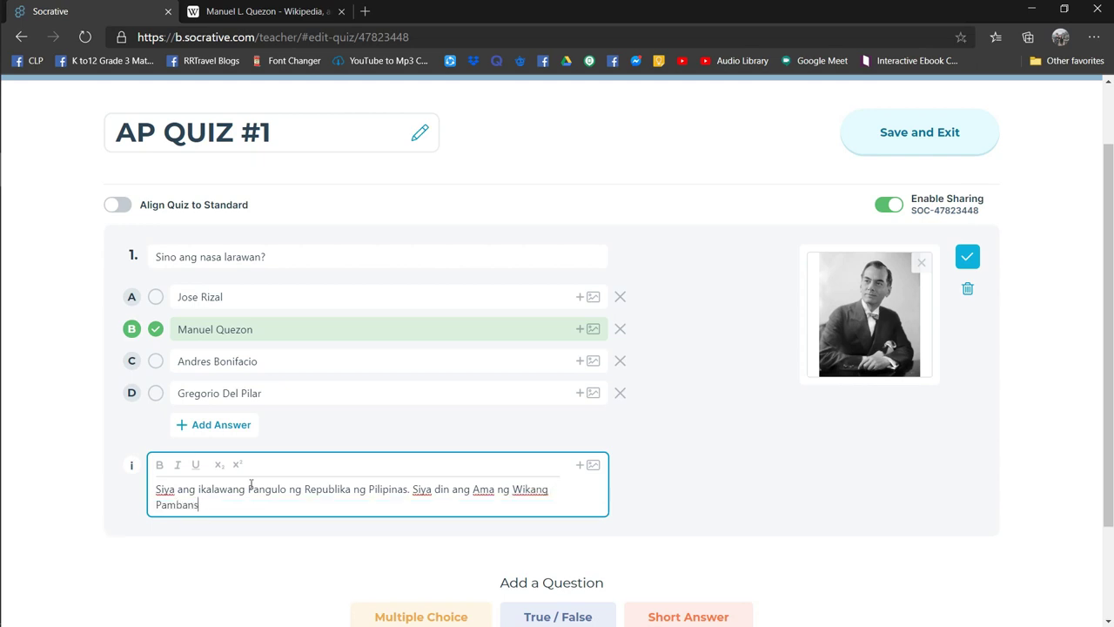
left_click(250, 530)
scroll(250, 530, "down", 1)
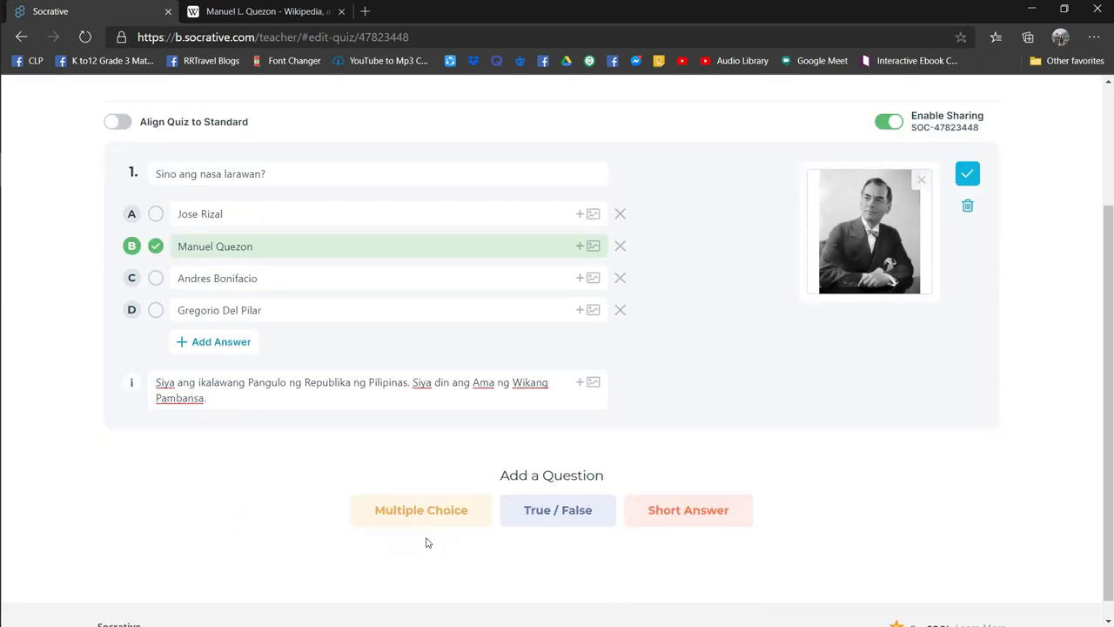
- Add true/false question 2 about 100 years of Spanish rule, marked False with a 333-year explanation
left_click(557, 512)
type("Tayo ay sinako")
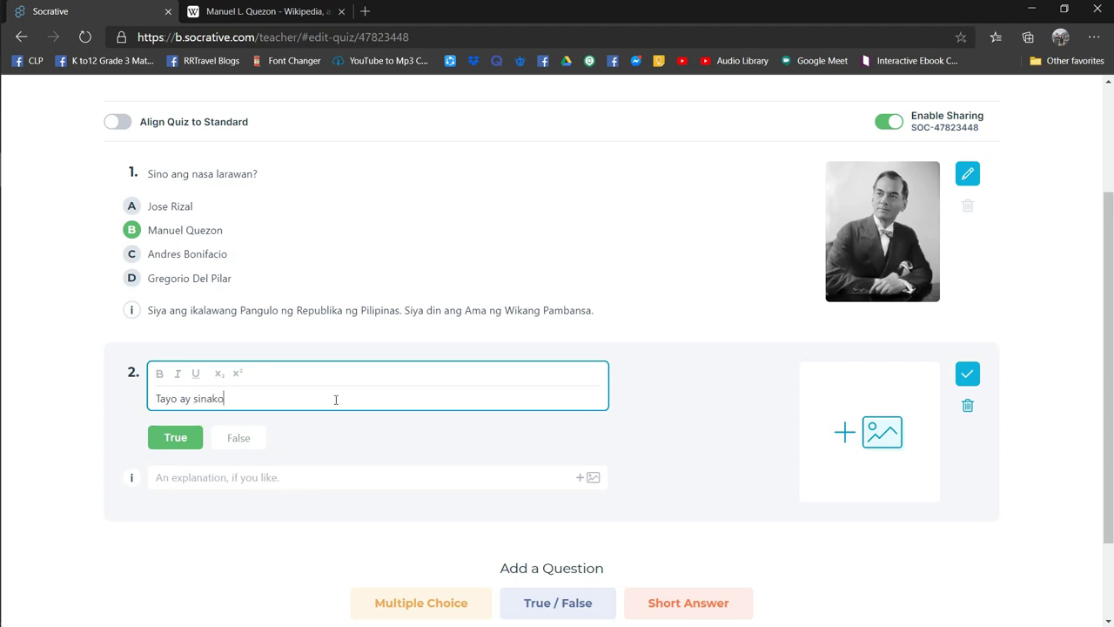
type("p ng mga kastila sa loob ng 100 taon lamang.")
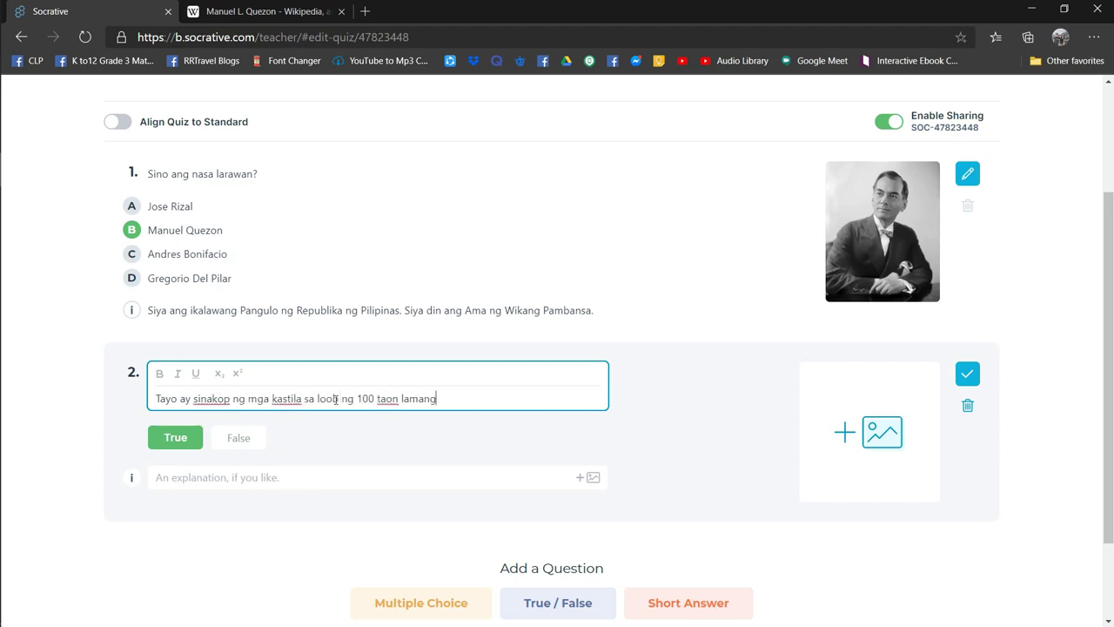
left_click(244, 440)
left_click(195, 458)
type("Sinakop tayo ng m")
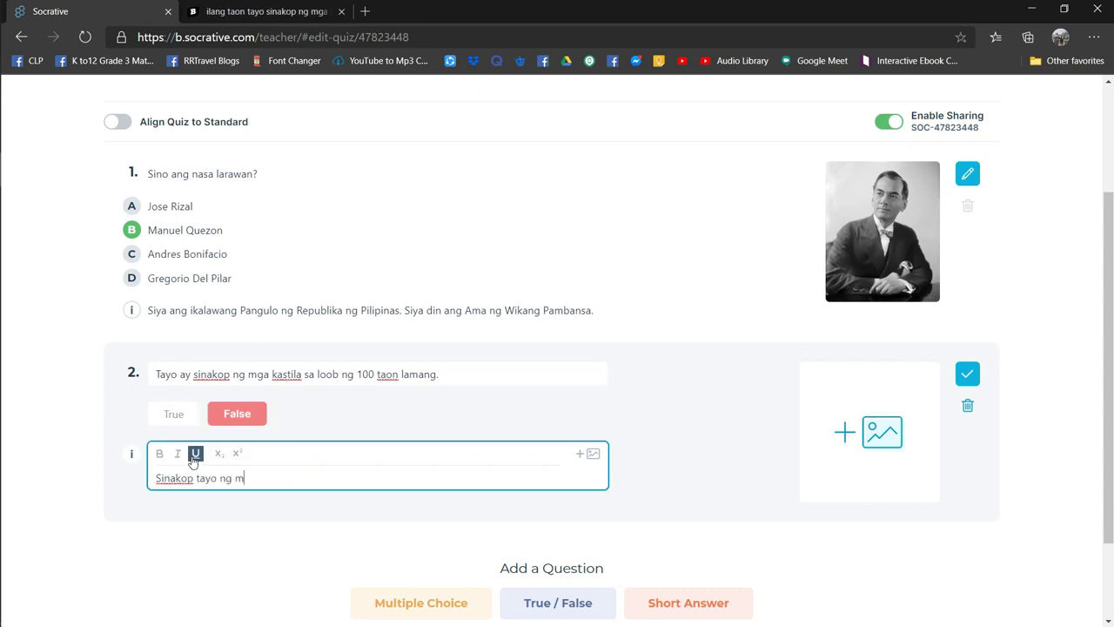
type("ga kastila sa loob ng 333 taon.")
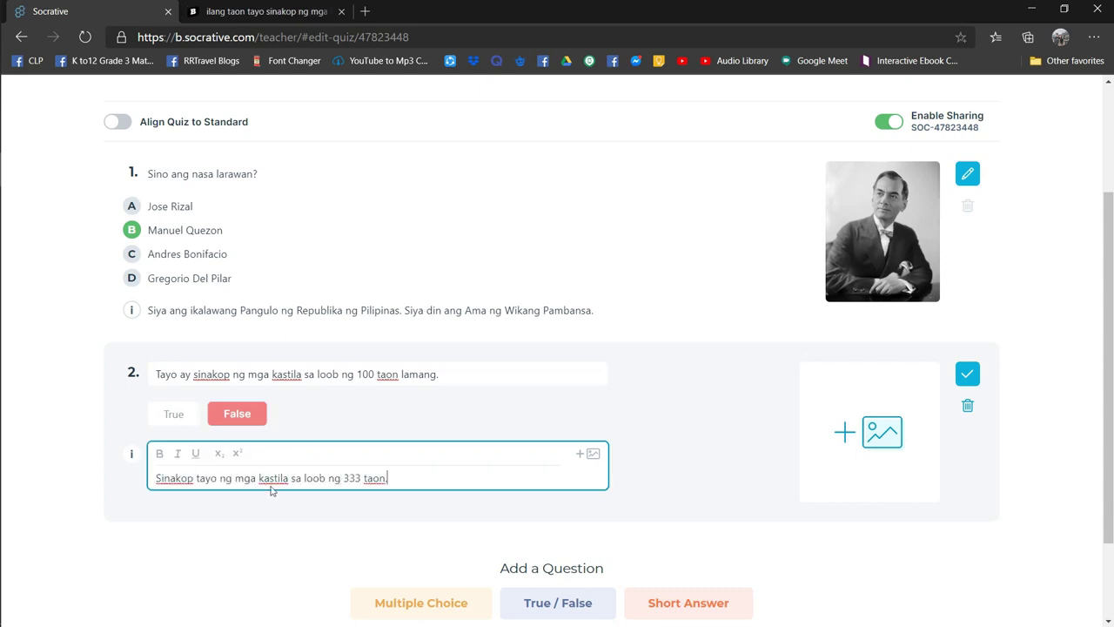
- Add short-answer question 3 'Ano ang kahulugan ng unang k sa KKK?'
scroll(609, 530, "down", 1)
left_click(687, 520)
type("Ano ang kahulugan ng ")
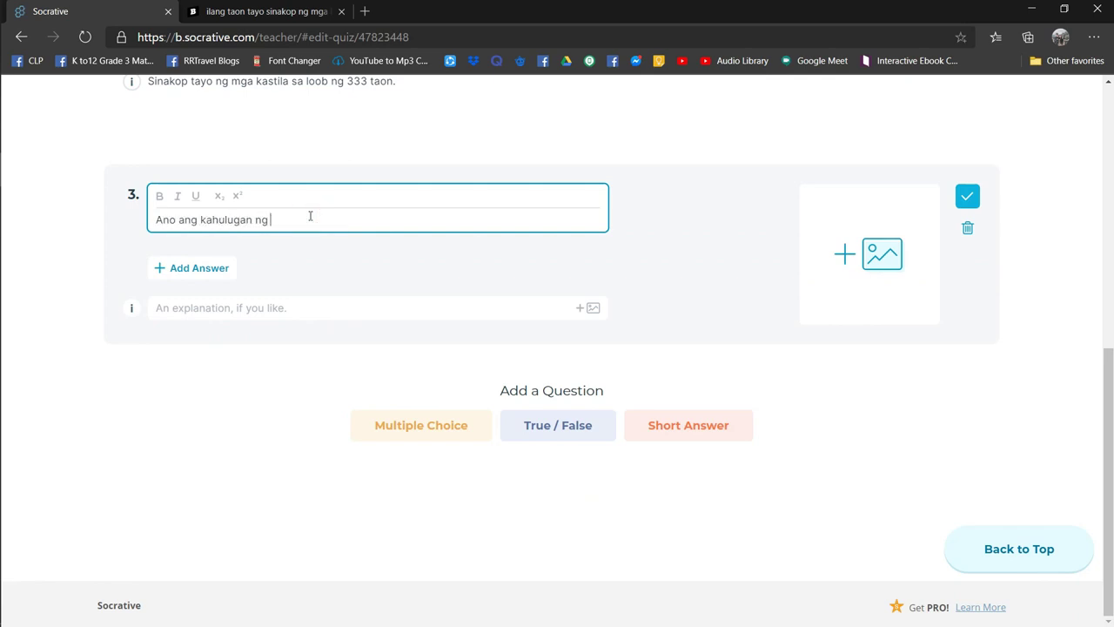
type("unang k sa KKK?")
- Add 'Kataas-taasang' as question 3's accepted answer and finish editing the question
key("Tab")
type("Kataas-taasang")
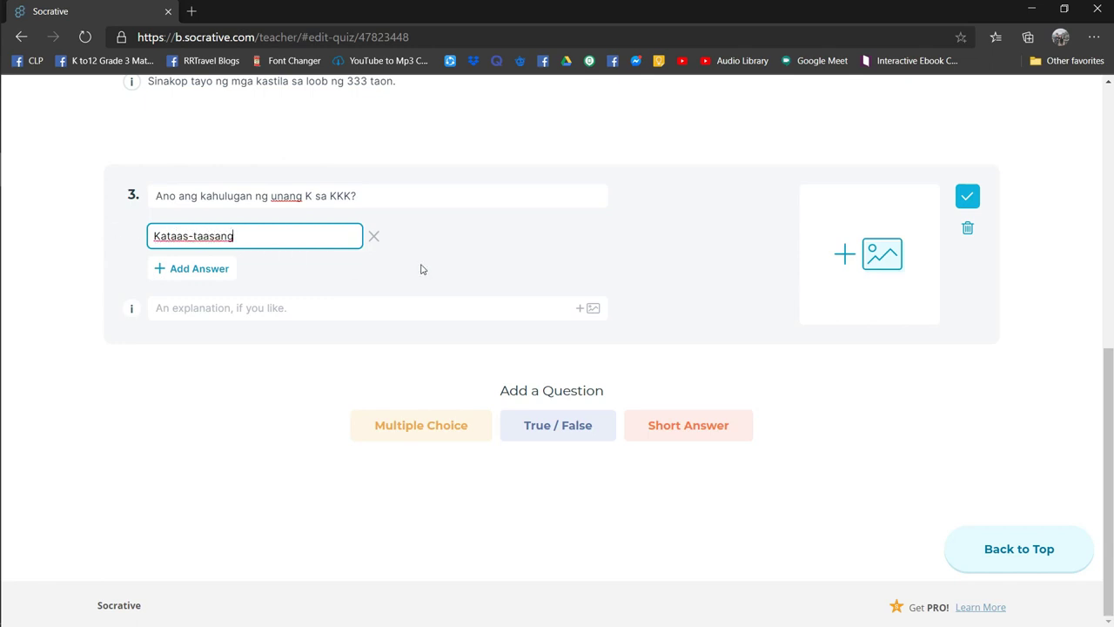
left_click(967, 195)
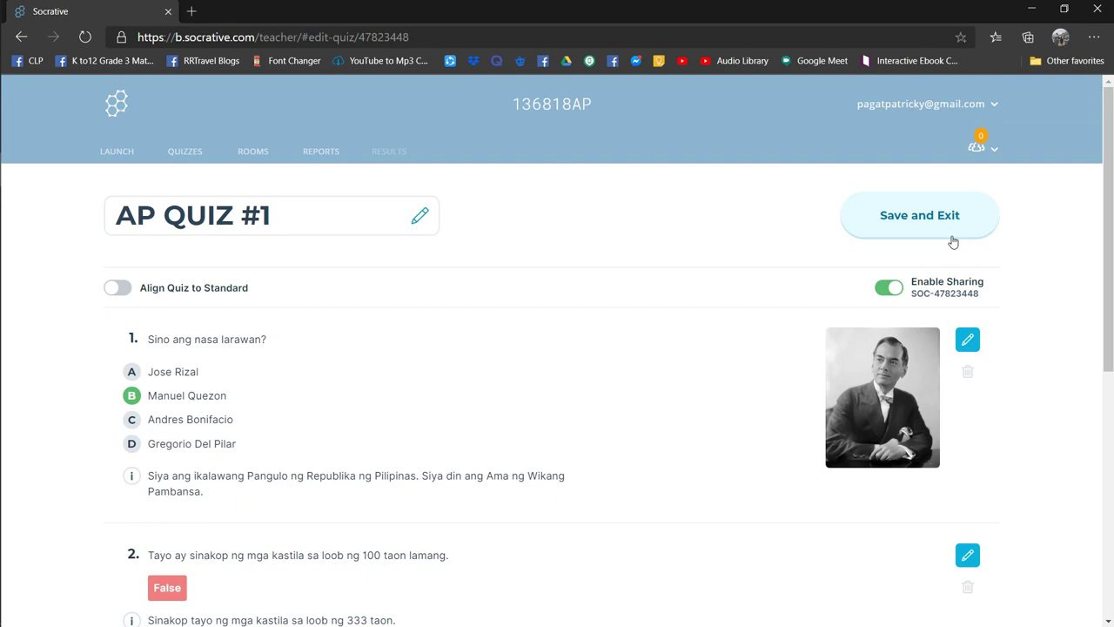
- Save AP QUIZ #1, then start a Quiz launch with AP QUIZ #1 selected
left_click(950, 218)
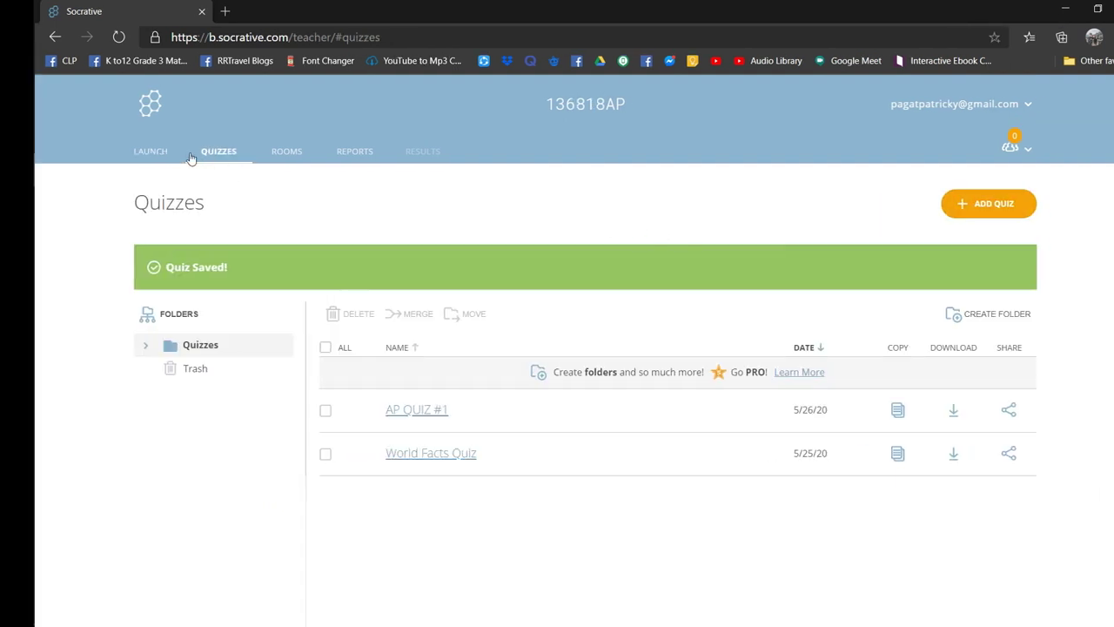
left_click(149, 152)
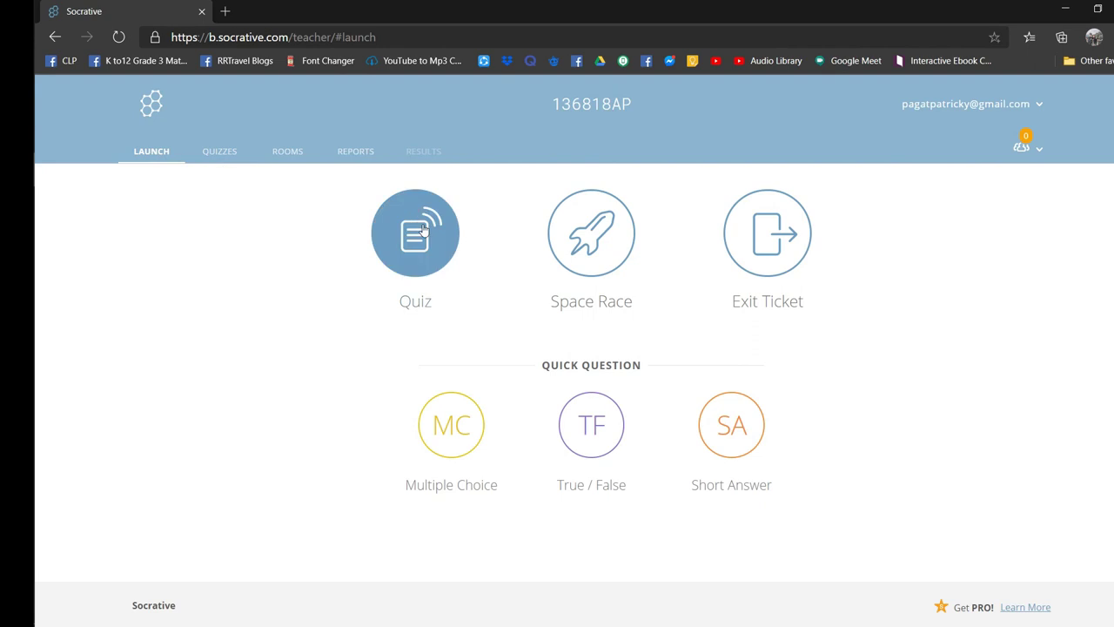
left_click(424, 228)
left_click(386, 309)
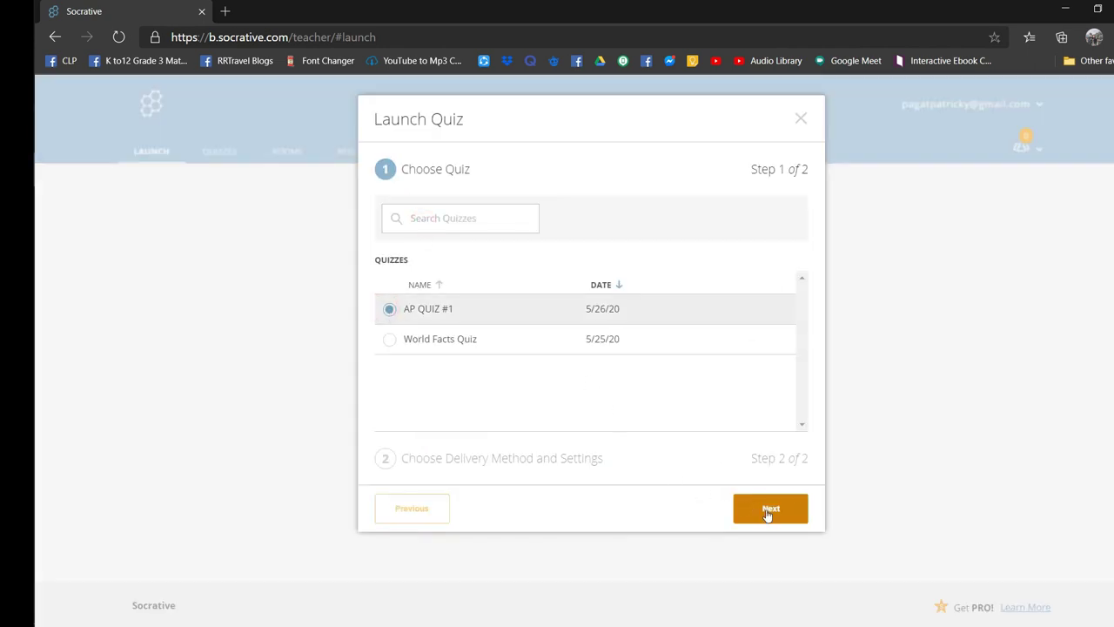
left_click(768, 516)
left_click(576, 279)
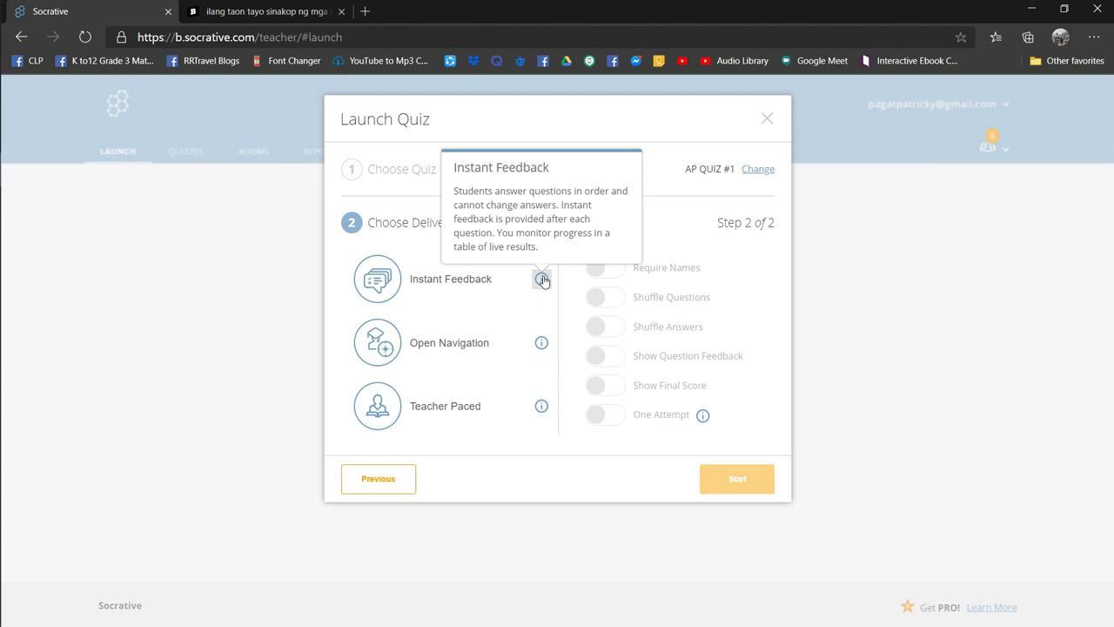
- Compare the delivery methods and pick Instant Feedback for AP QUIZ #1
mouse_move(540, 346)
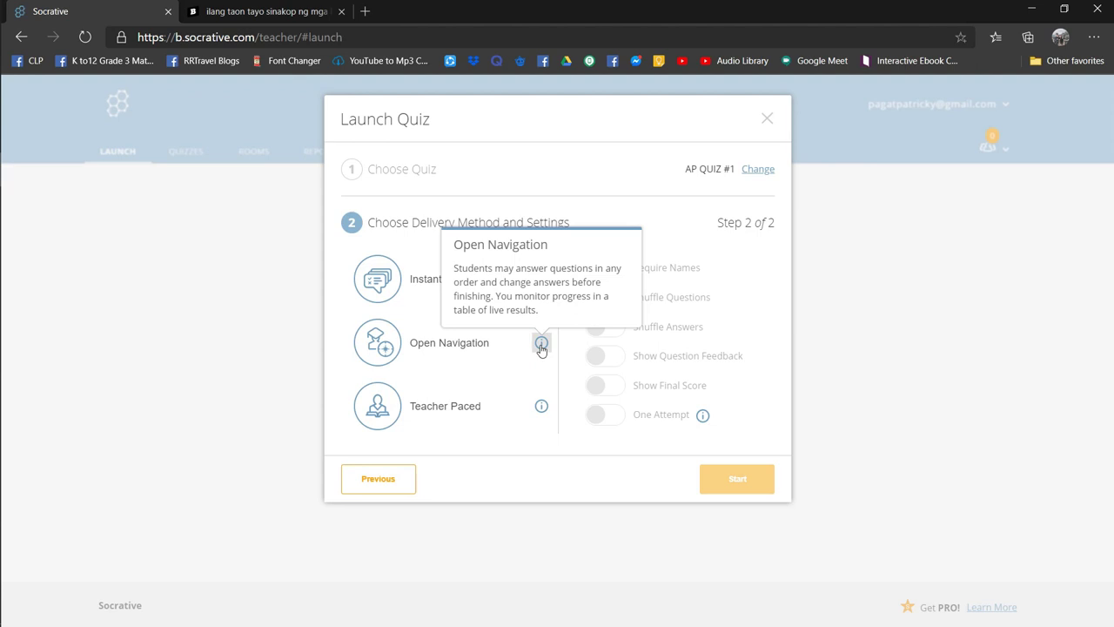
mouse_move(539, 410)
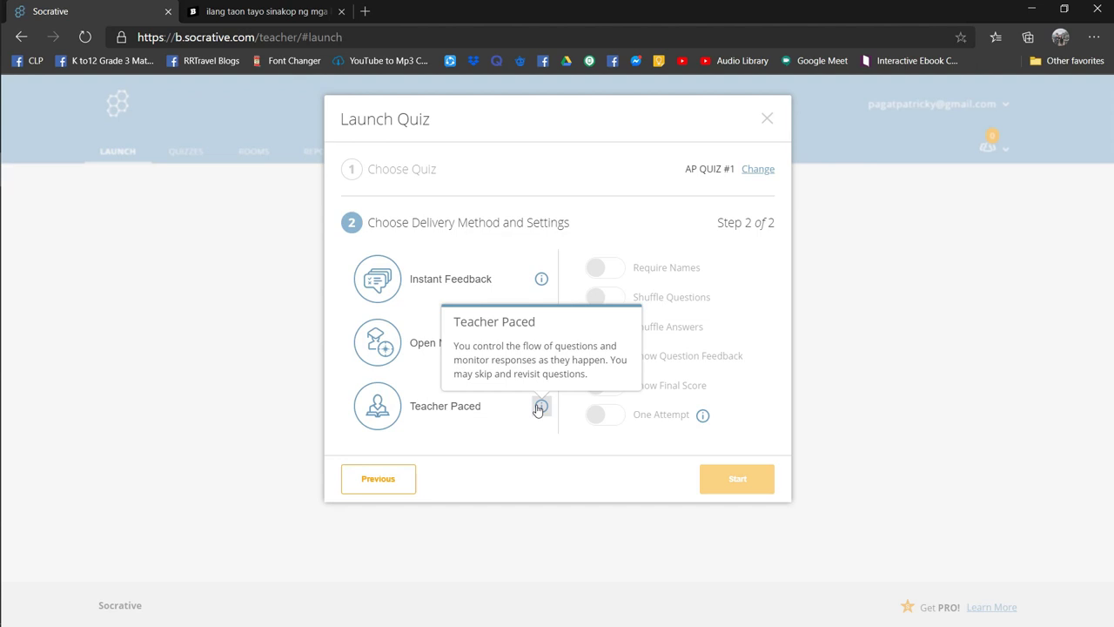
left_click(469, 281)
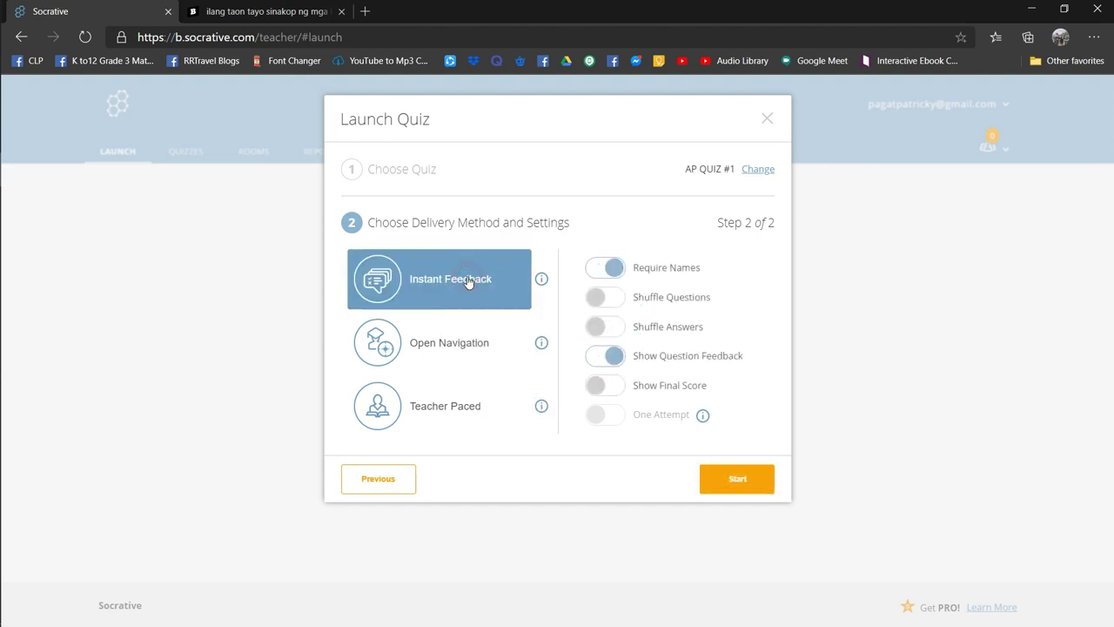
left_click(669, 384)
- Start the AP QUIZ #1 activity from the Launch Quiz dialog
left_click(735, 477)
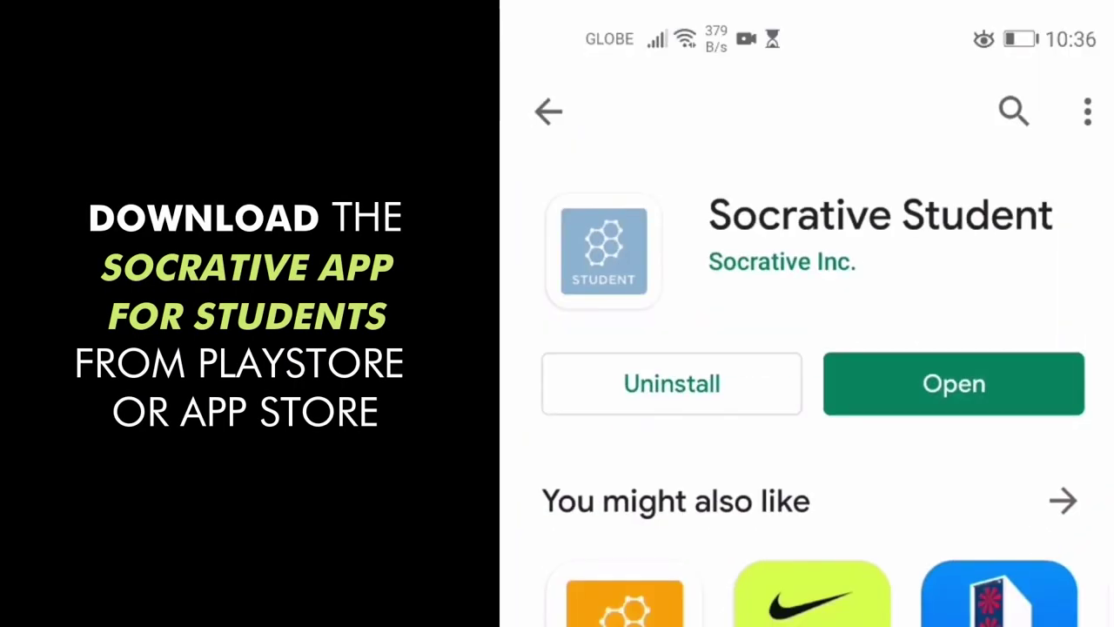
left_click(911, 386)
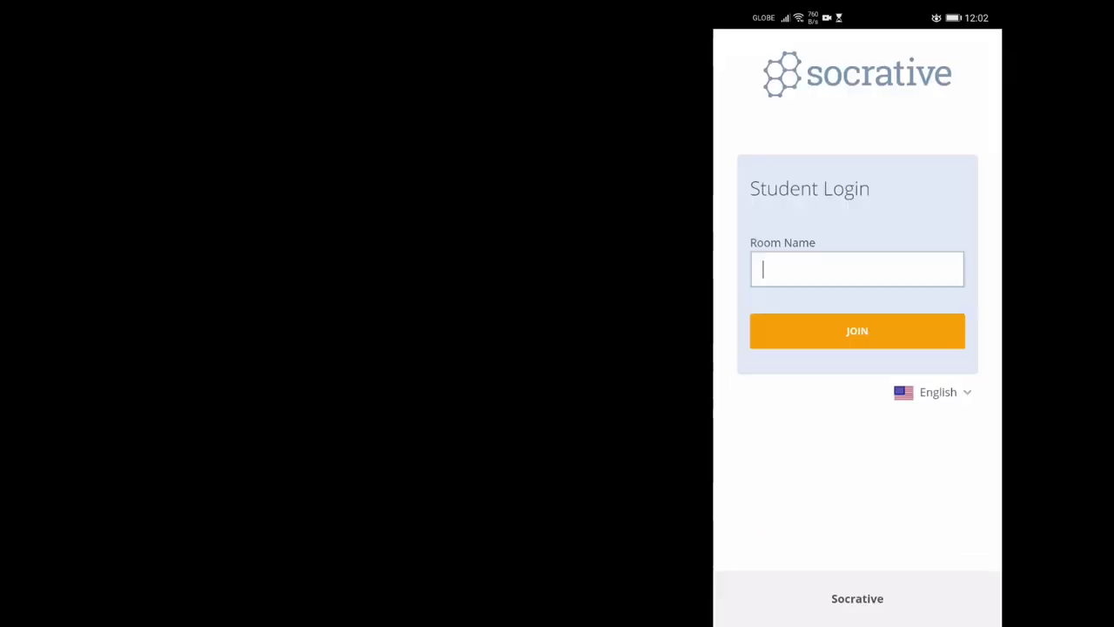
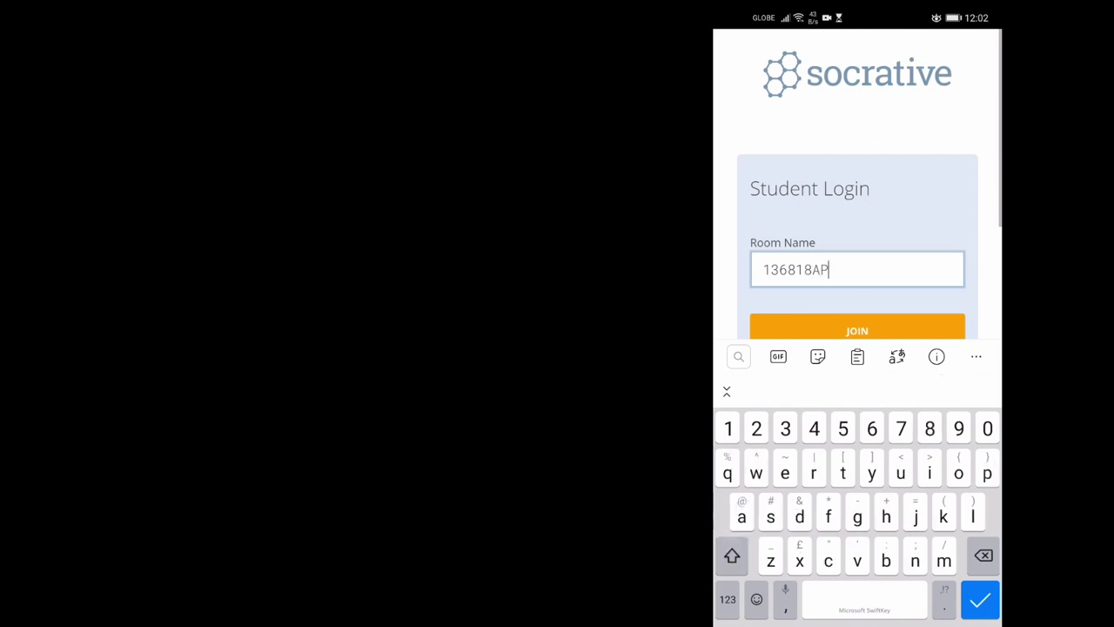
key("Return")
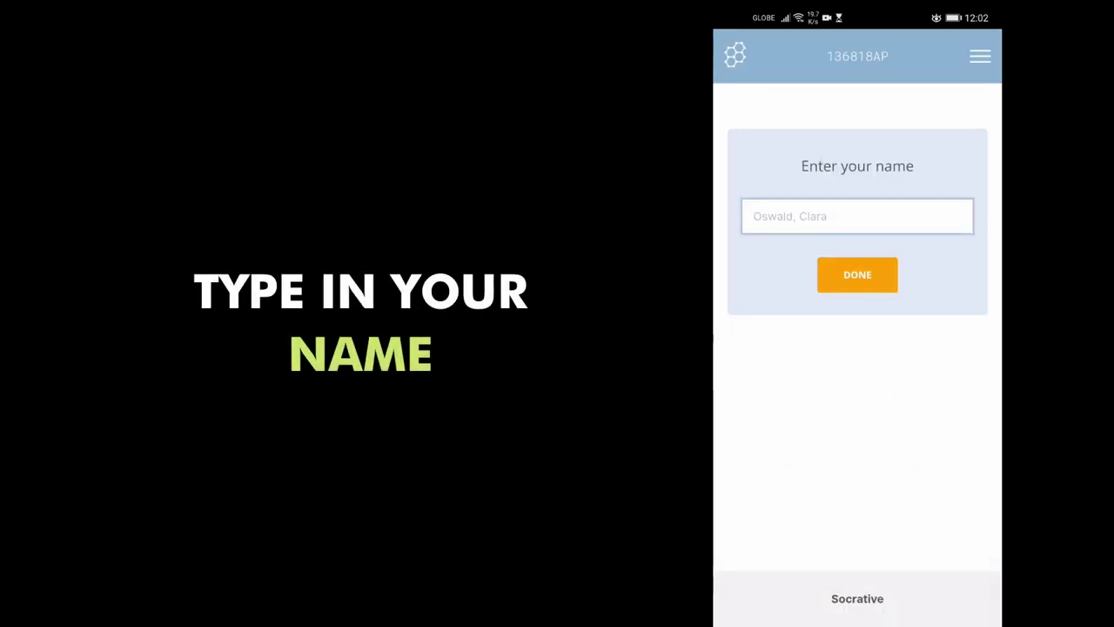
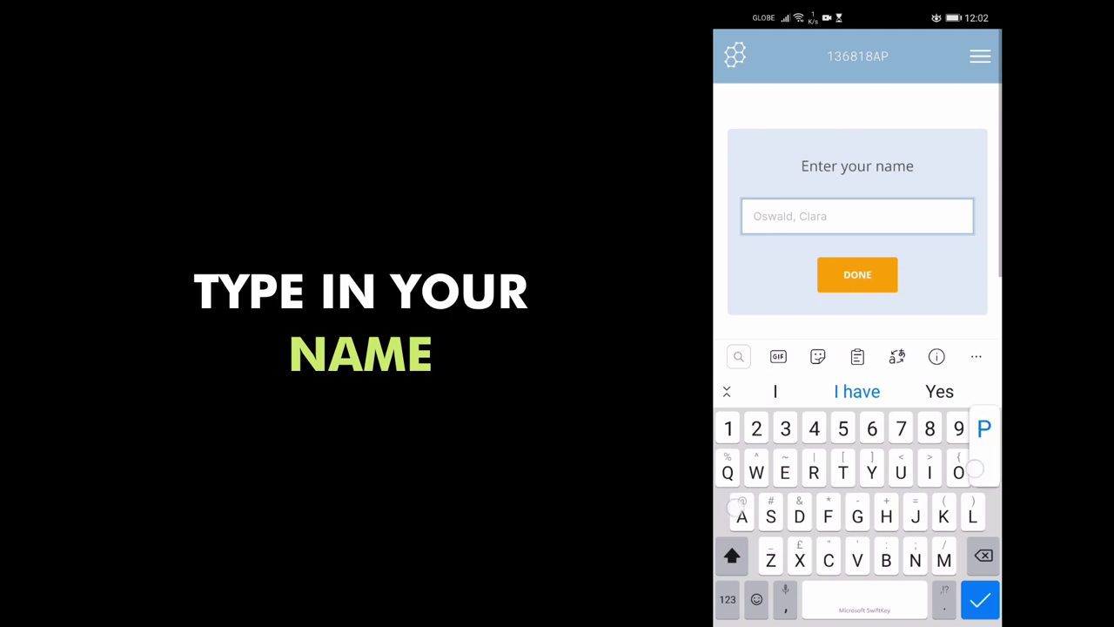
- Enter the student's surname and first name to enter the quiz
left_click(858, 392)
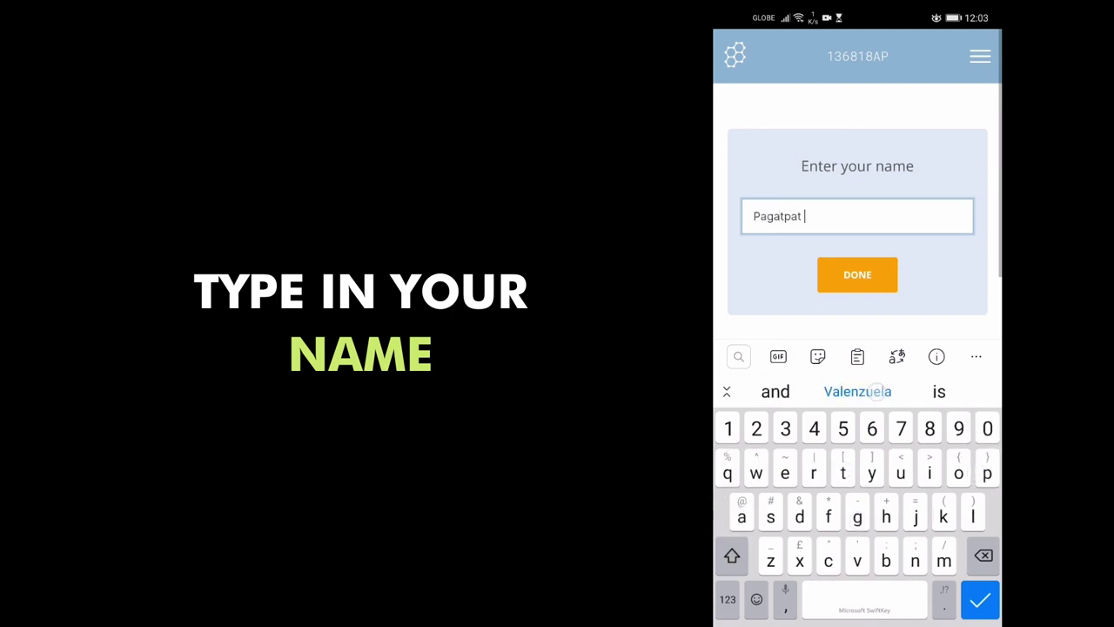
key("BackSpace")
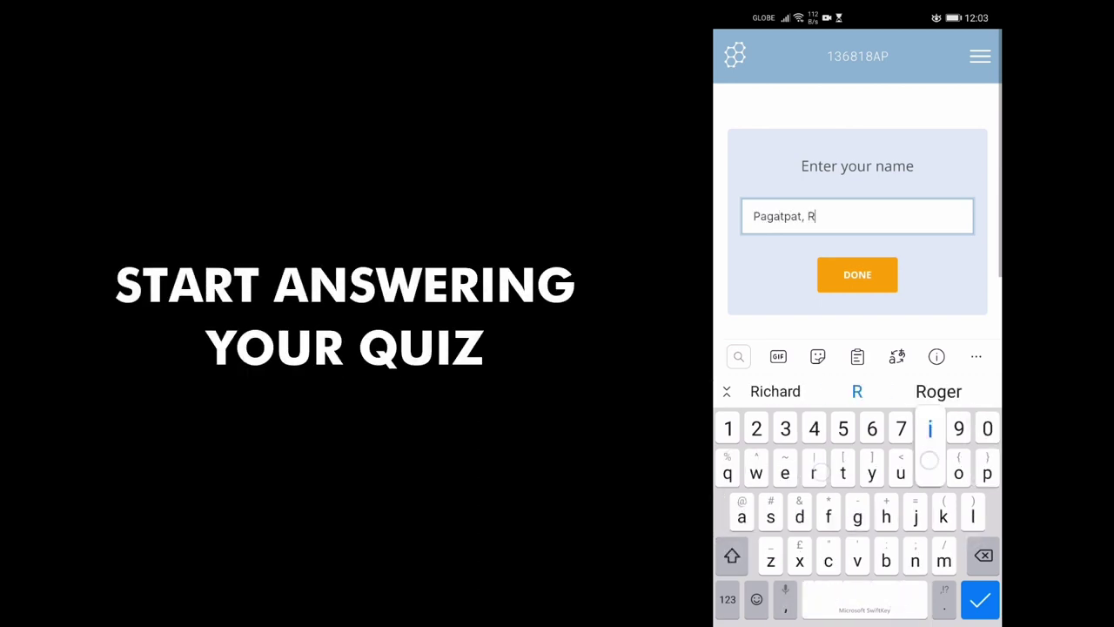
left_click(858, 274)
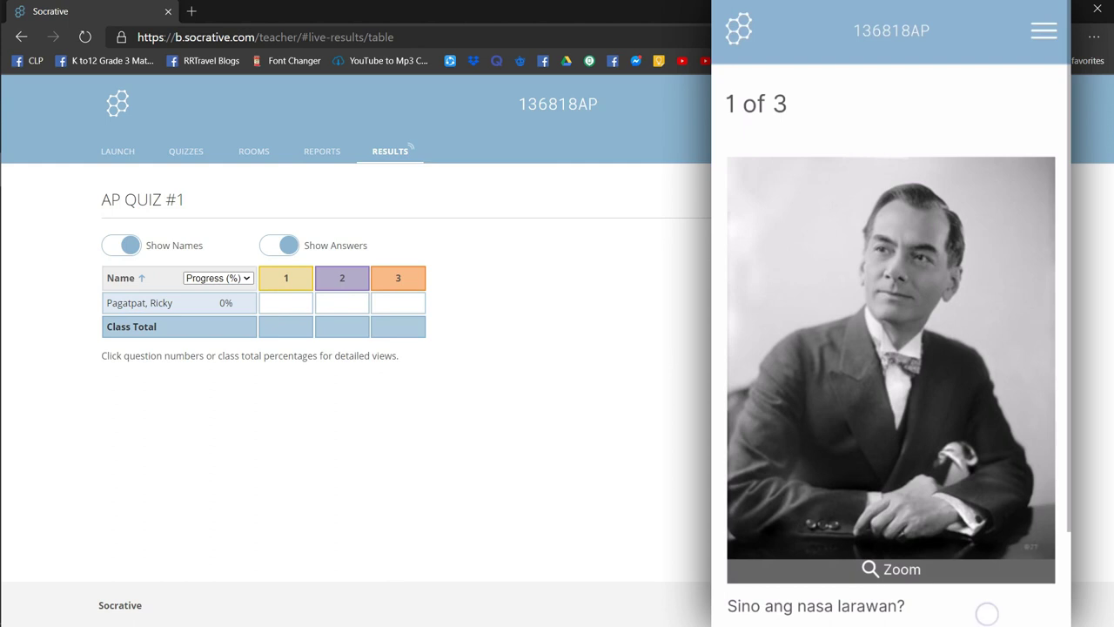
- Answer question 1 with Manuel Quezon and question 2 with True
scroll(891, 348, "down", 3)
left_click(830, 549)
scroll(890, 349, "down", 2)
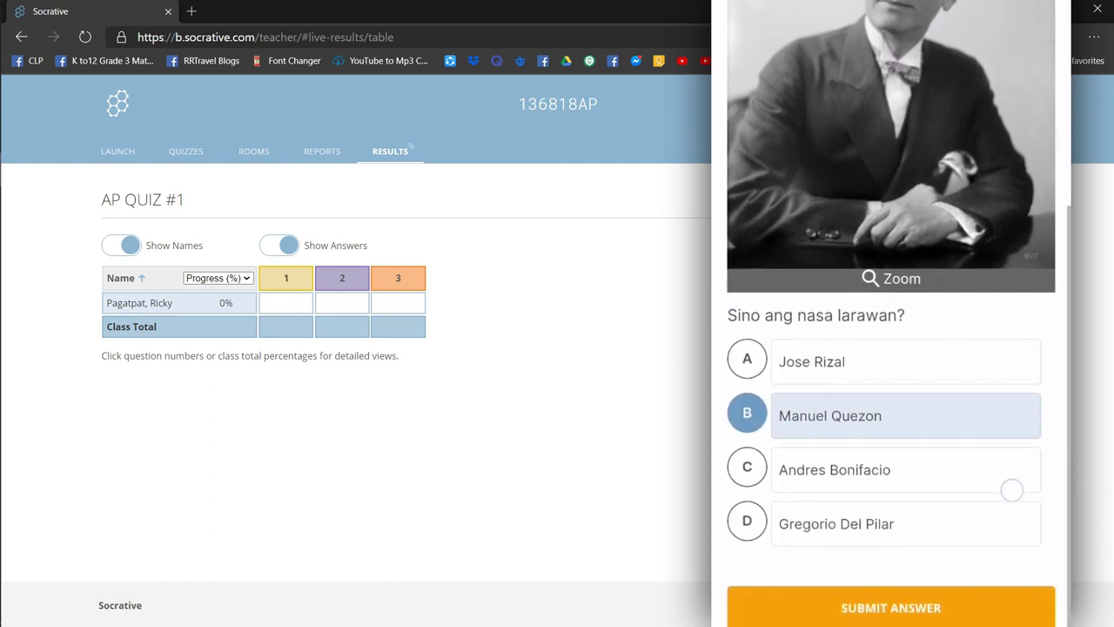
left_click(890, 605)
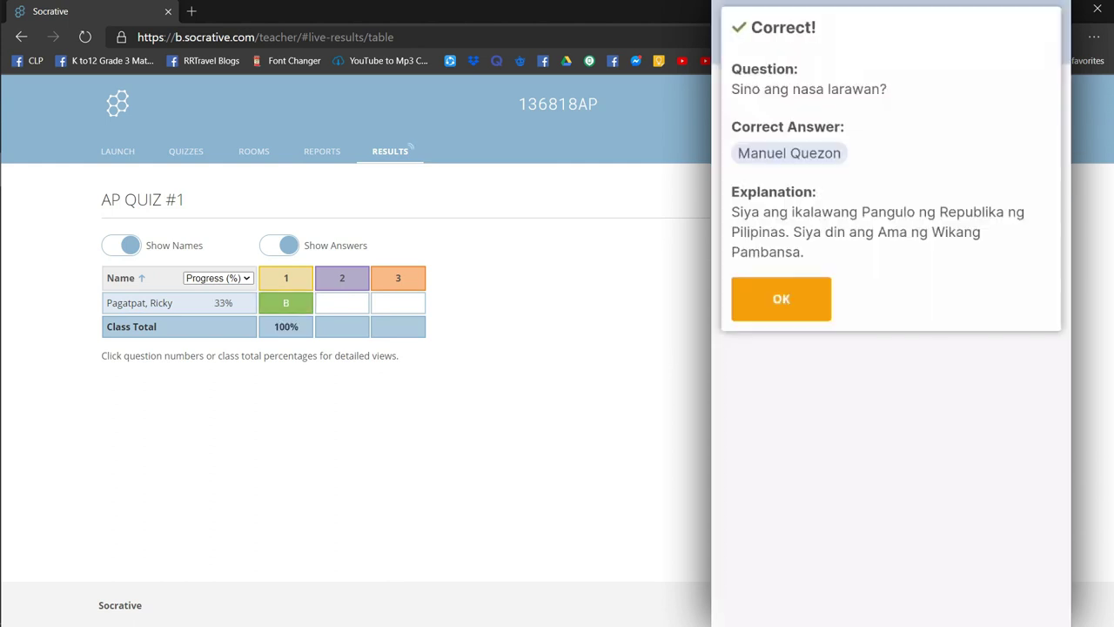
left_click(771, 294)
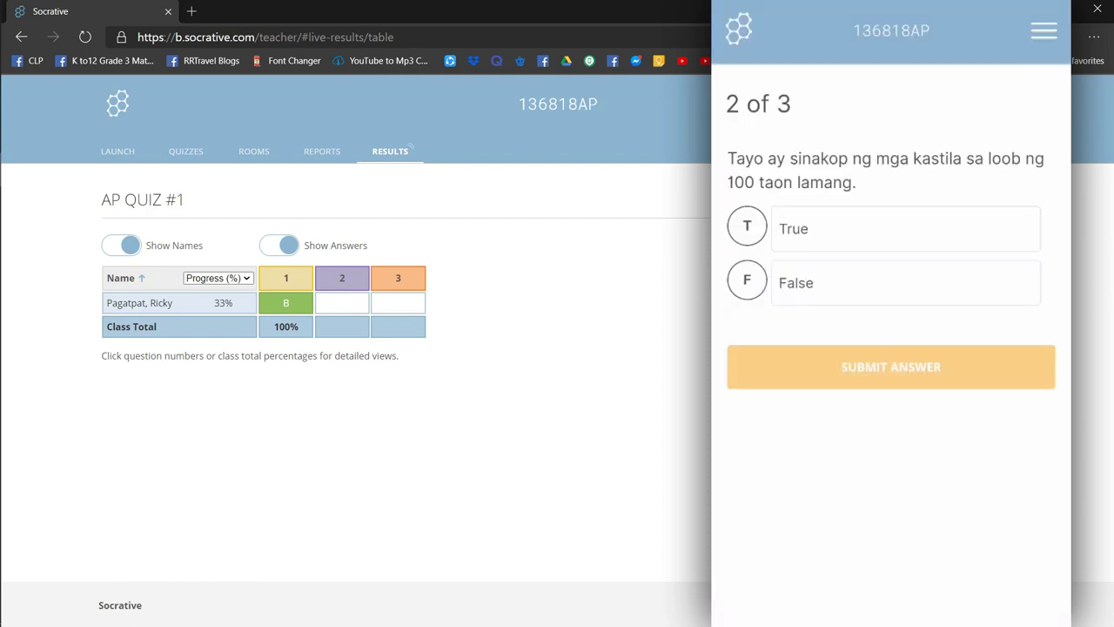
left_click(747, 225)
left_click(781, 371)
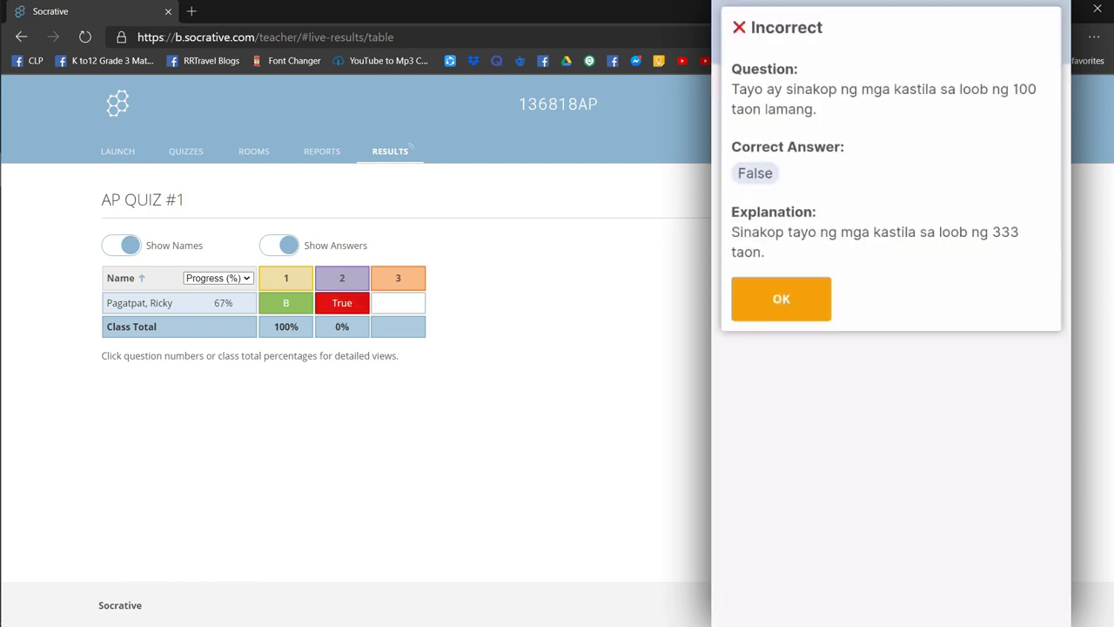
left_click(780, 298)
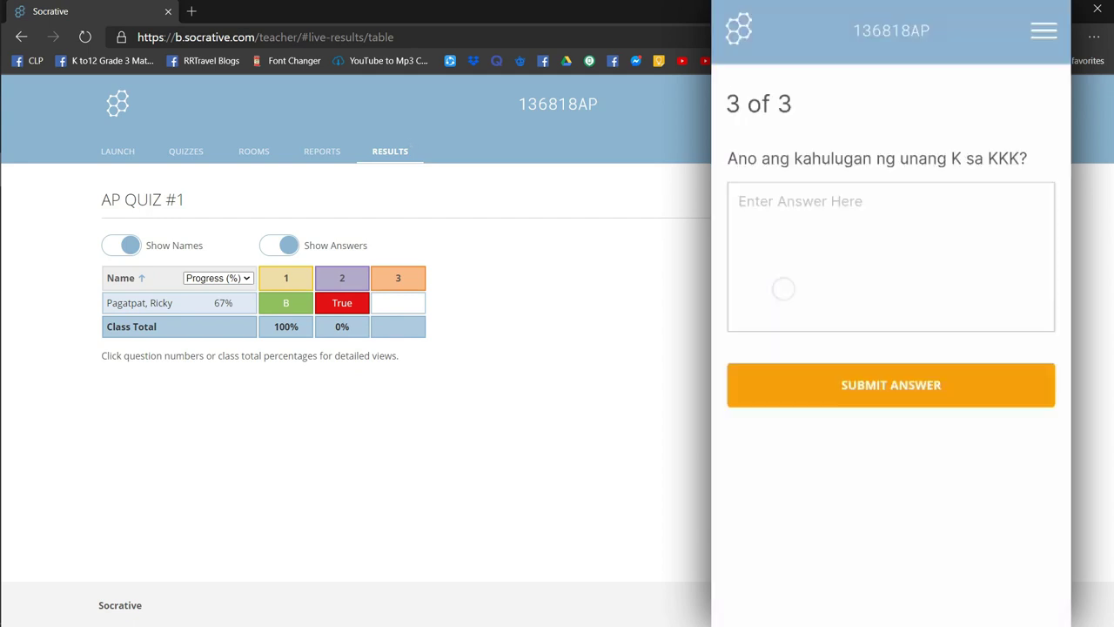
- Answer question 3 with 'Kataas-taasang' and close the 2/3 (67%) score summary
left_click(780, 266)
type("Kataad")
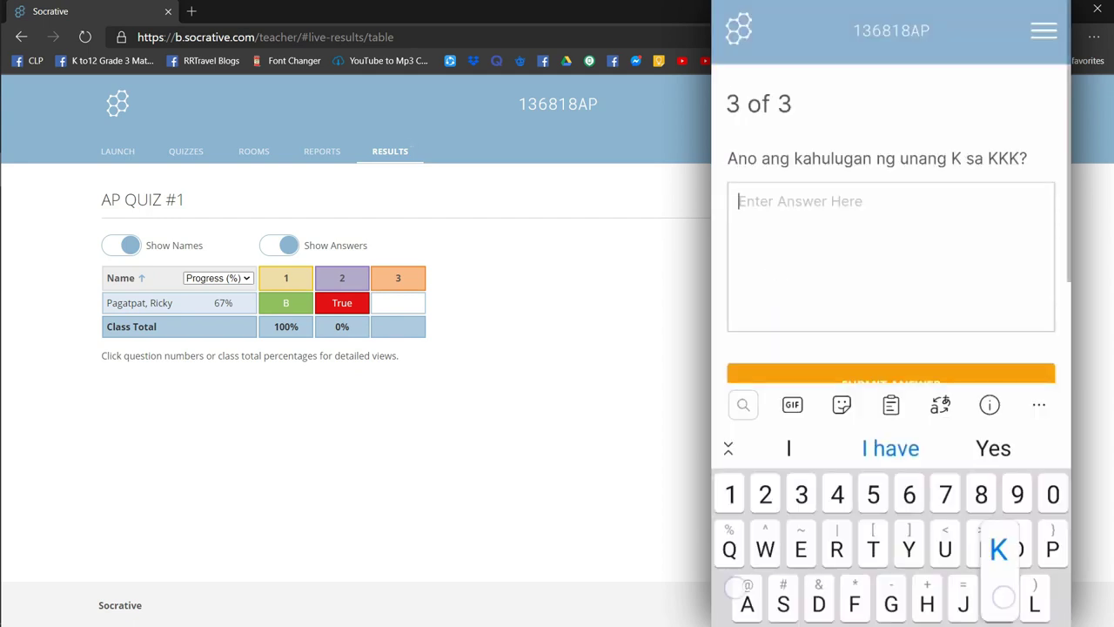
key("BackSpace")
type("s")
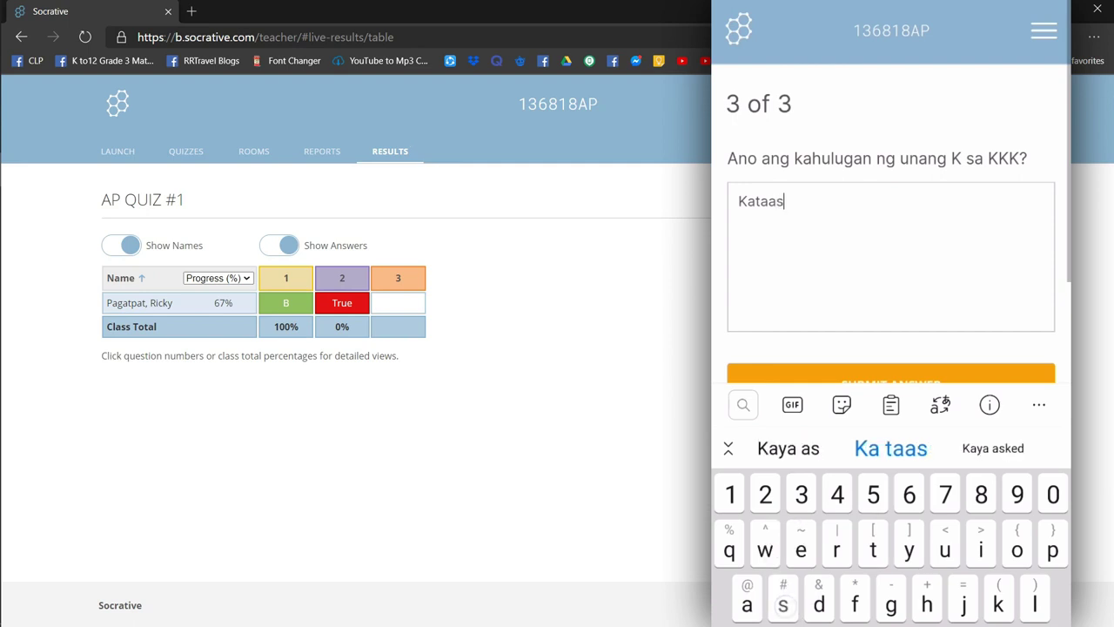
type("-taasang")
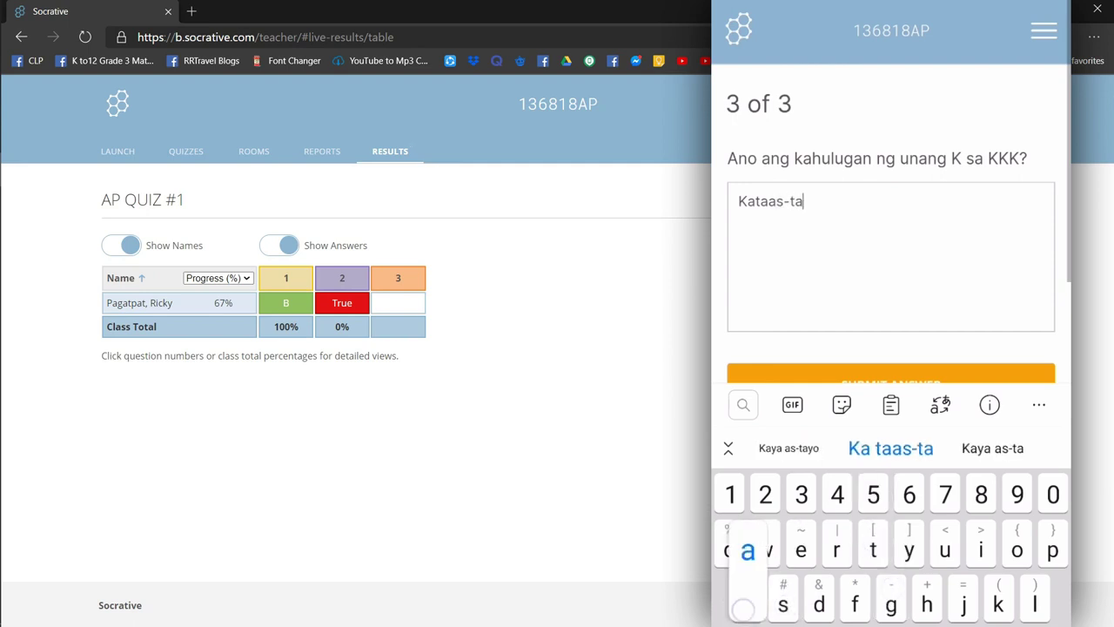
left_click(992, 374)
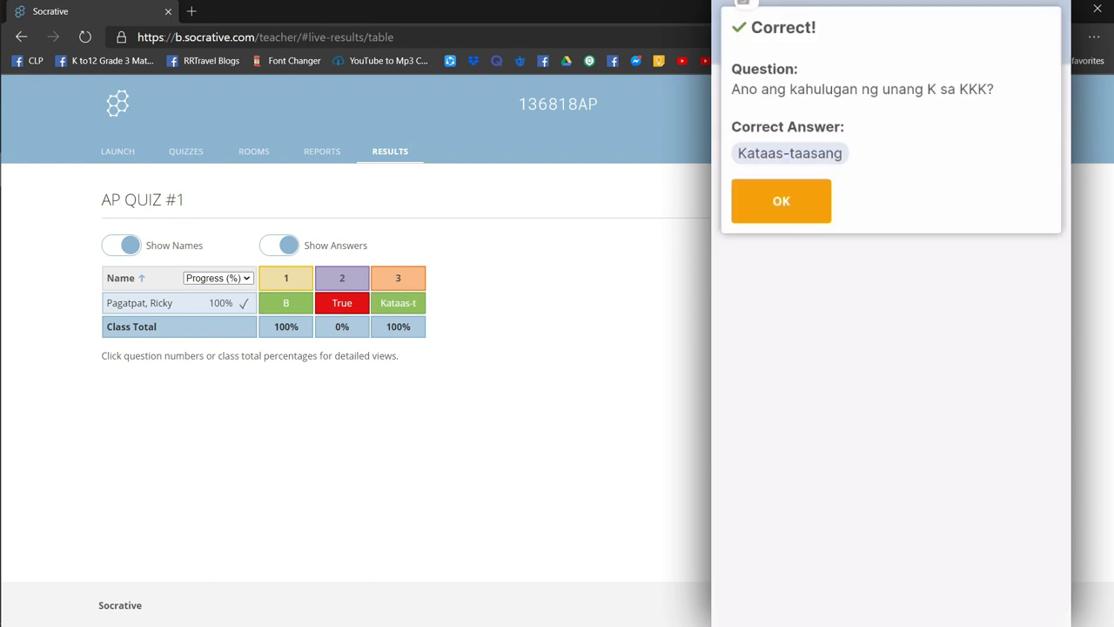
left_click(781, 201)
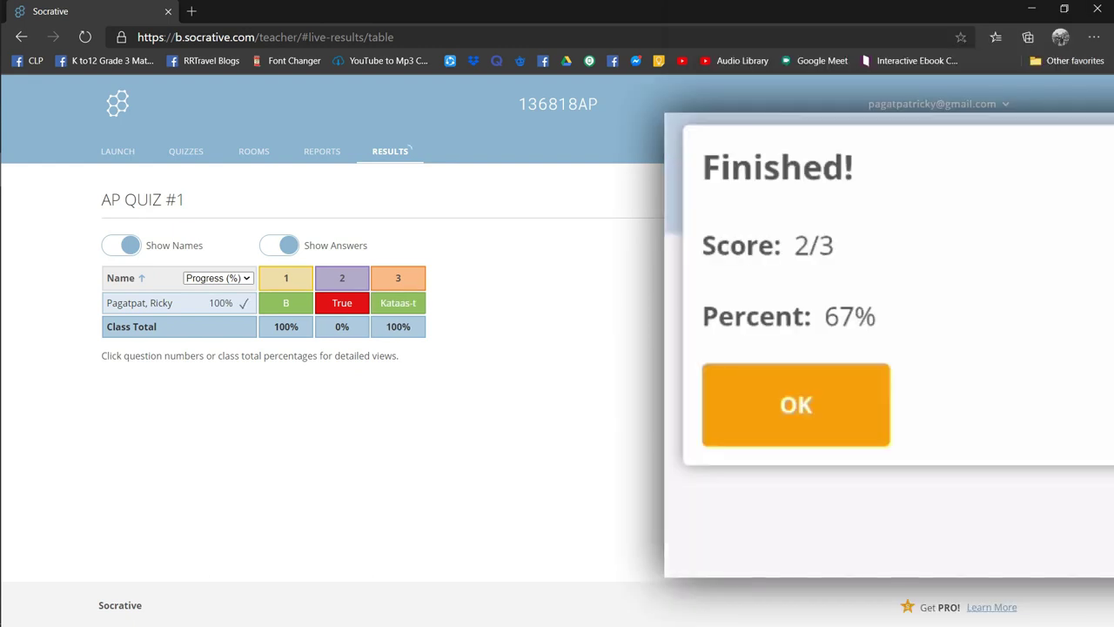
left_click(775, 396)
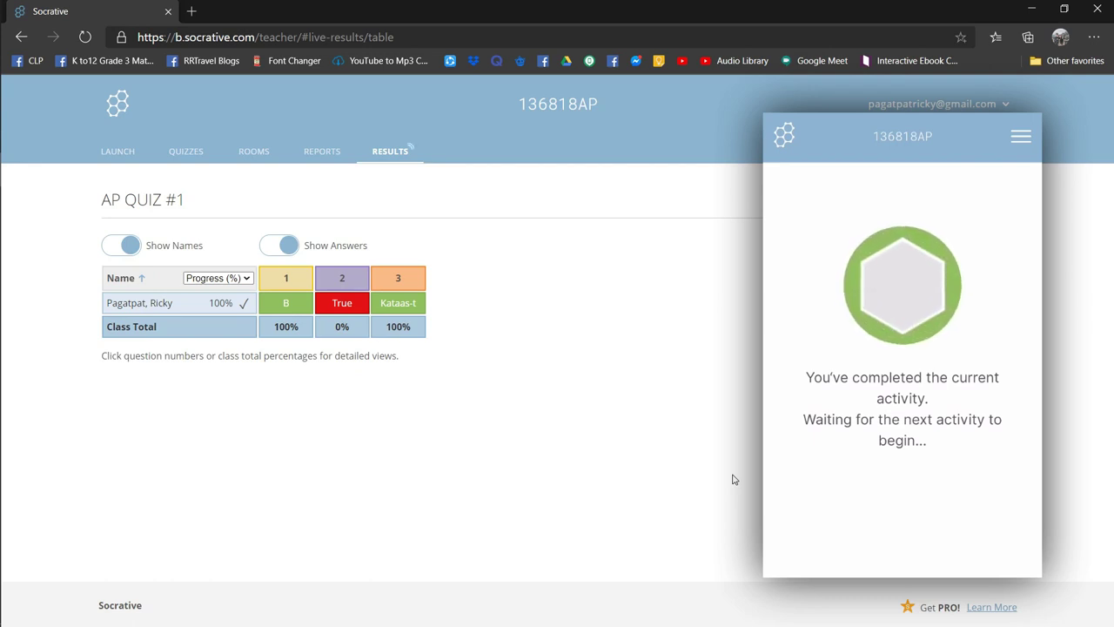
- End the AP QUIZ #1 activity and download only the Individual Student PDFs report
left_click(953, 209)
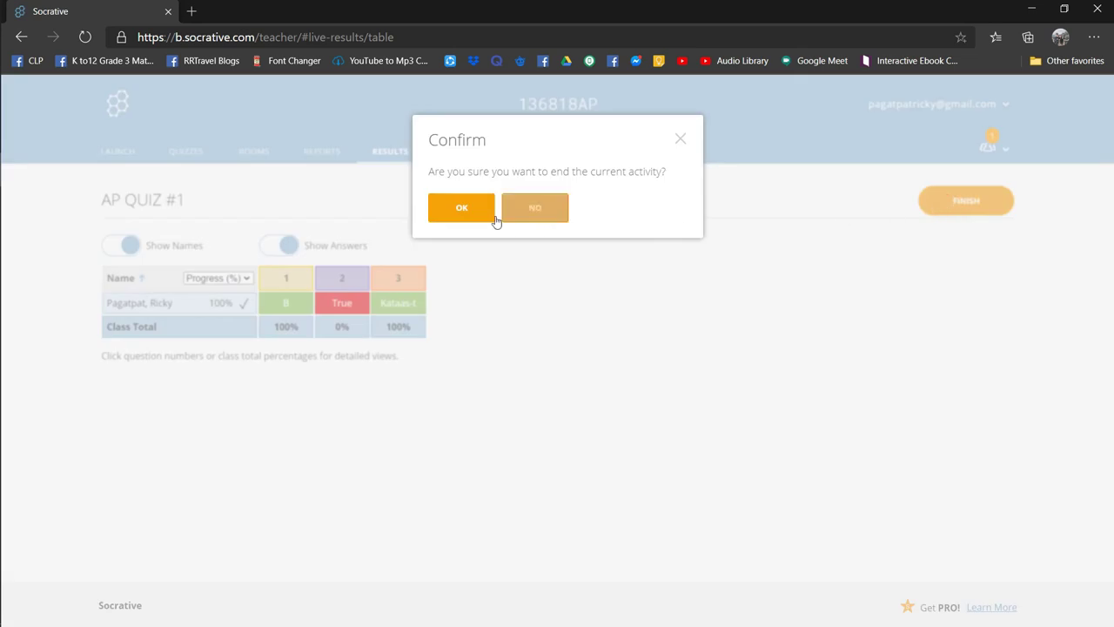
left_click(482, 219)
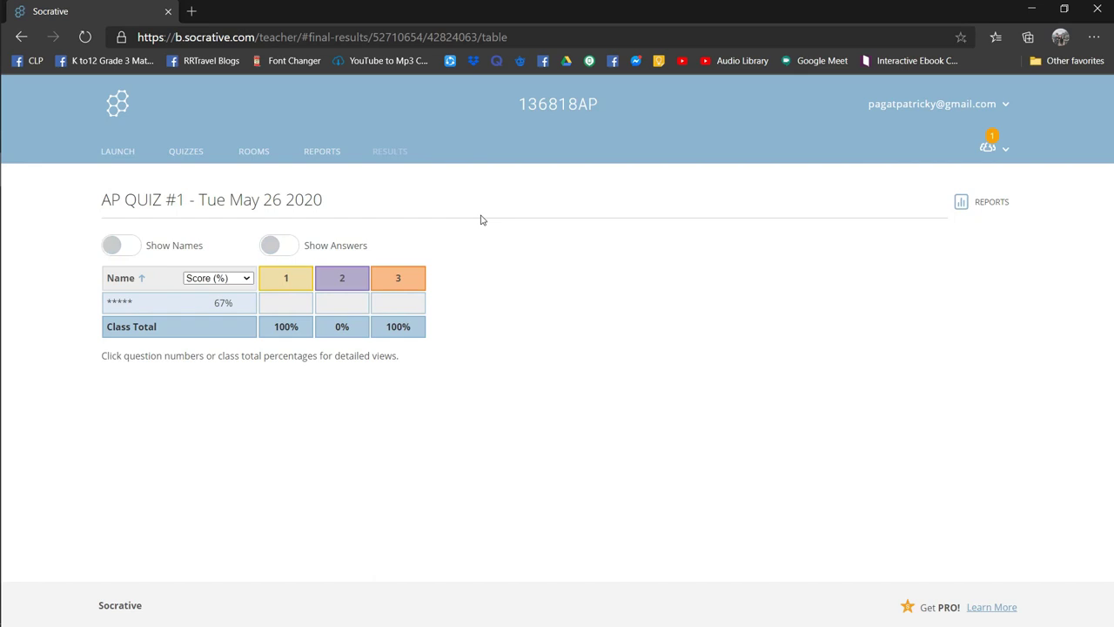
left_click(987, 203)
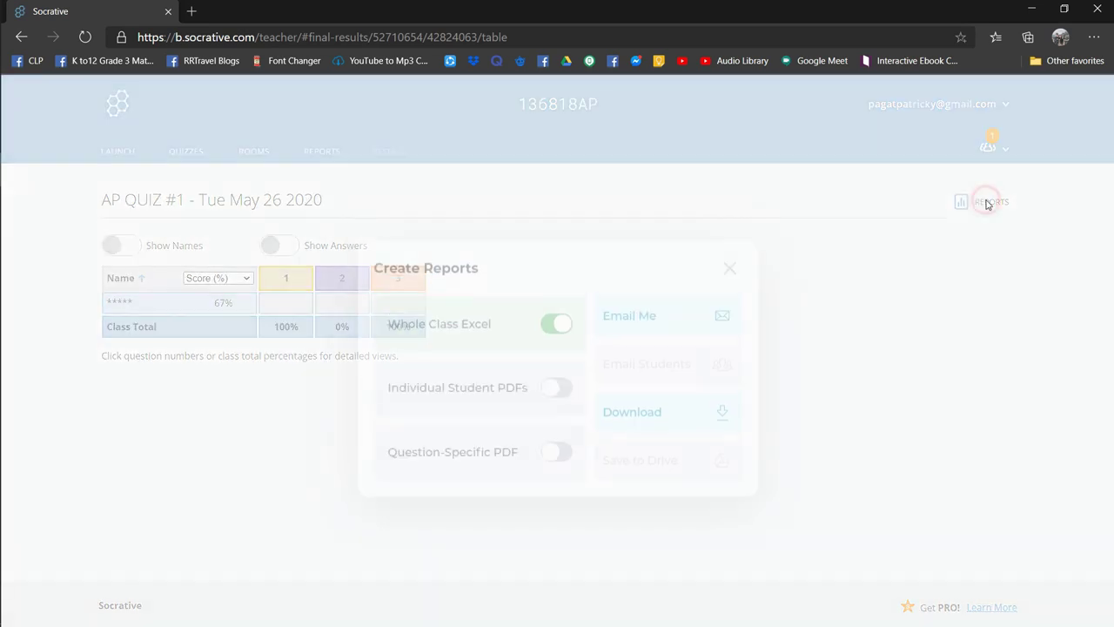
left_click(516, 377)
left_click(568, 309)
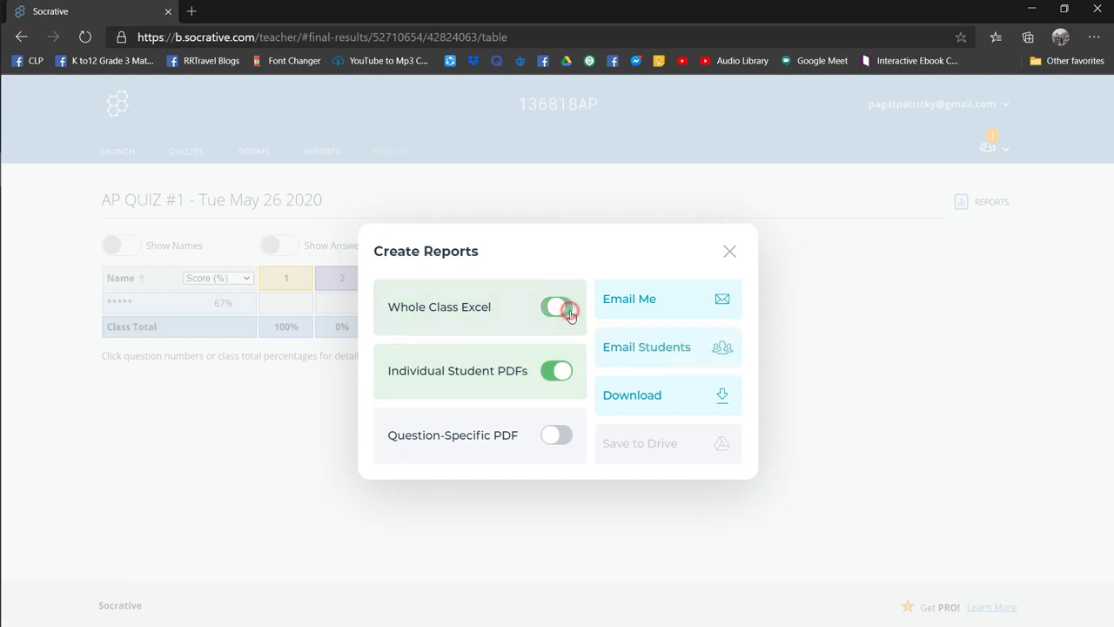
left_click(659, 398)
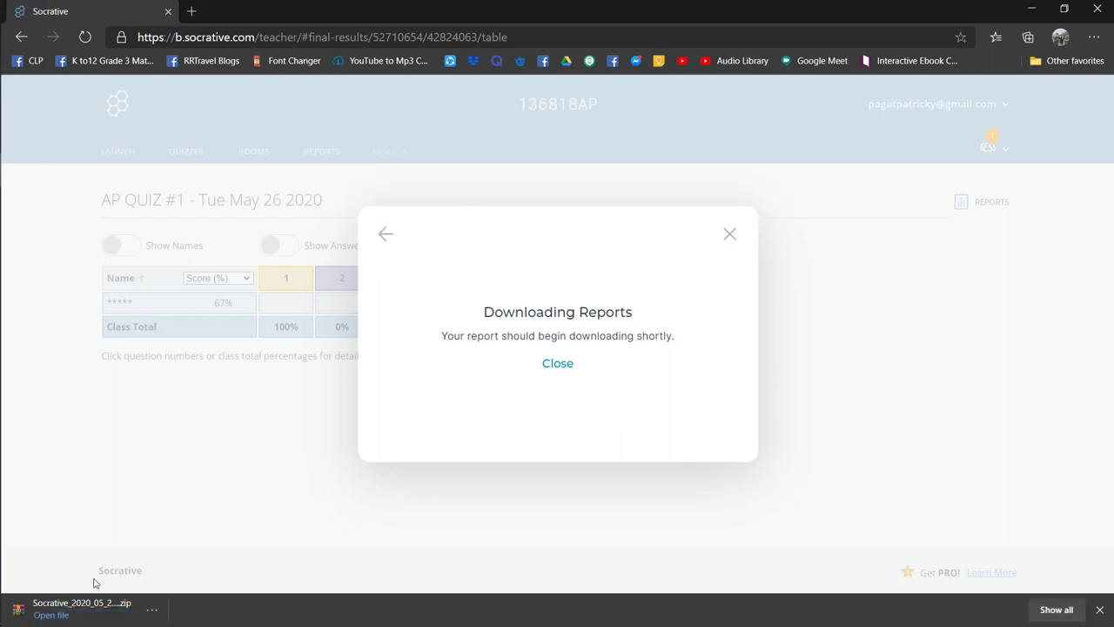
- Open the downloaded report zip in WinRAR and view the student's PDF in Students
left_click(78, 605)
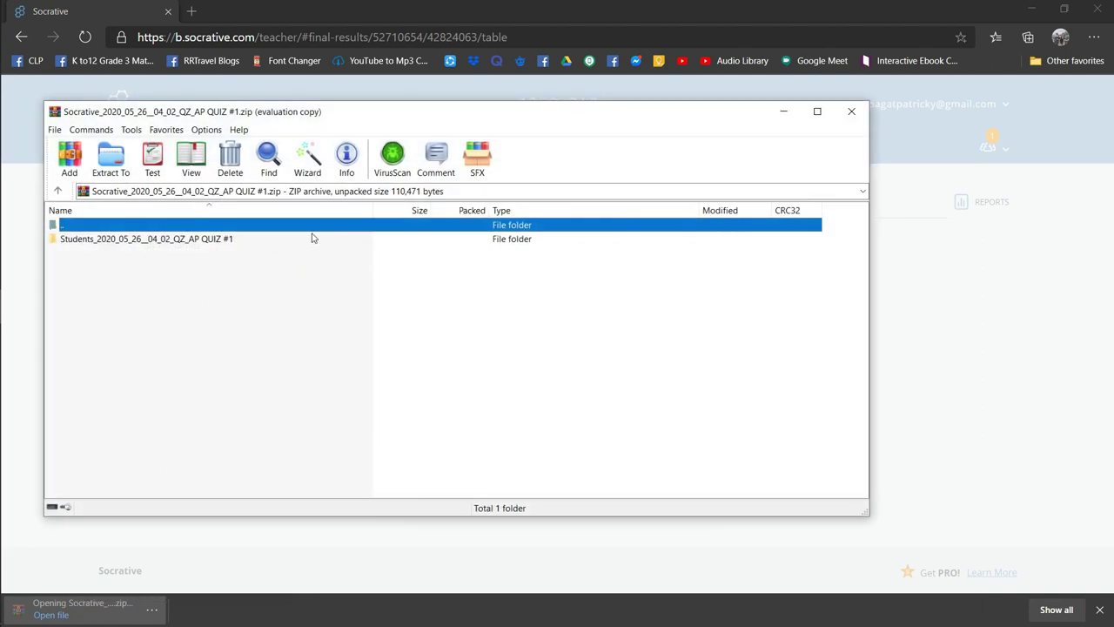
left_click(527, 321)
left_click(221, 244)
double_click(222, 240)
double_click(220, 242)
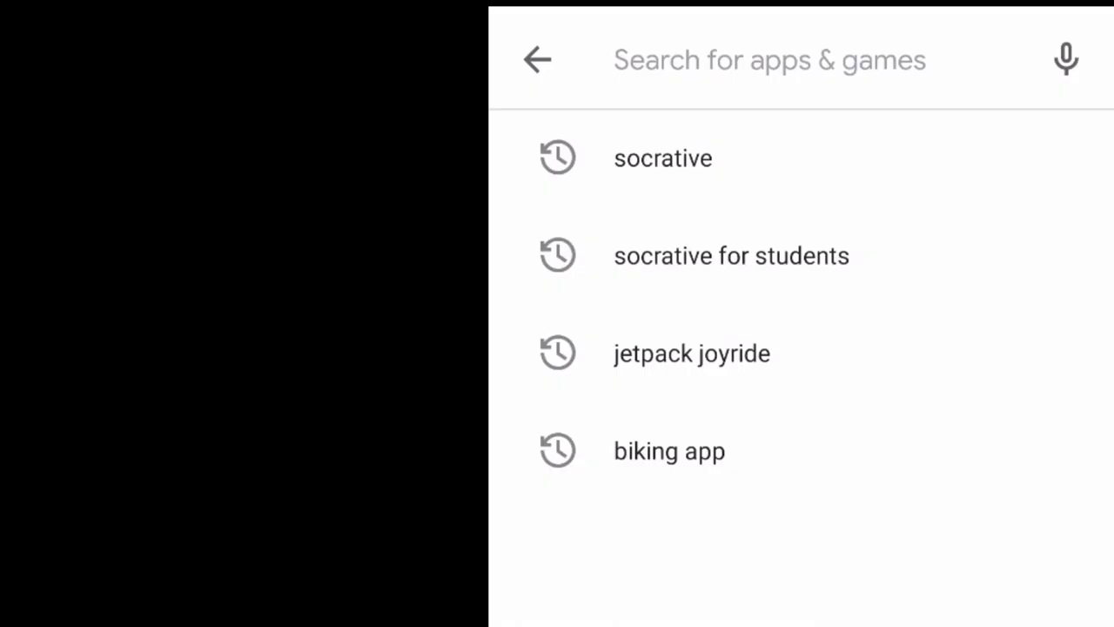
- Search 'socrative for teachers' in Play Store, install Socrative Teacher, and open it
type("socrative ")
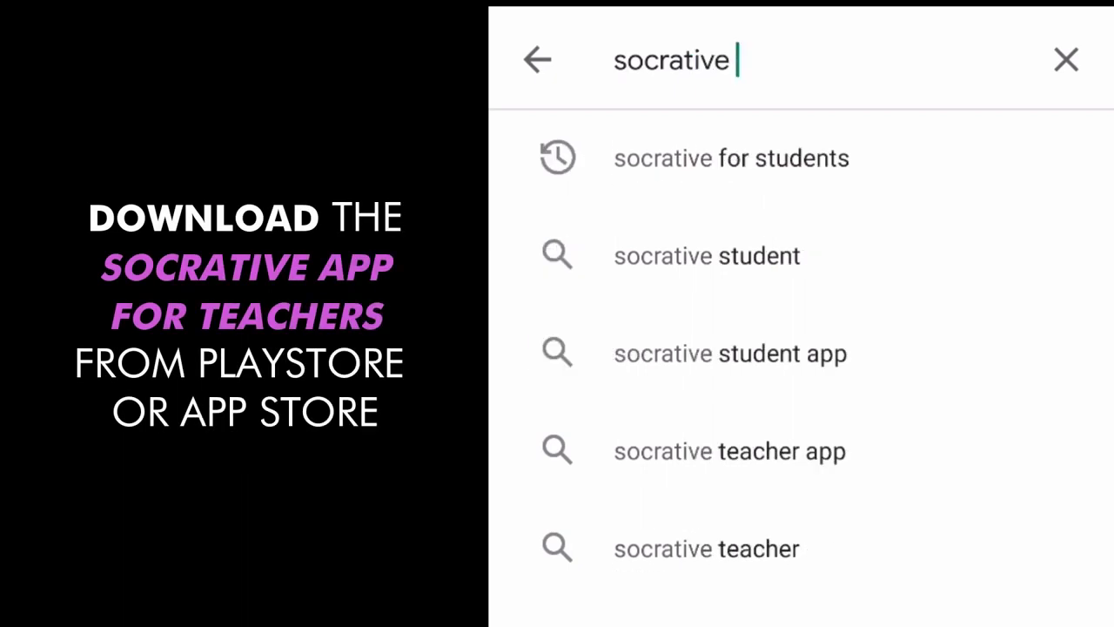
type("for")
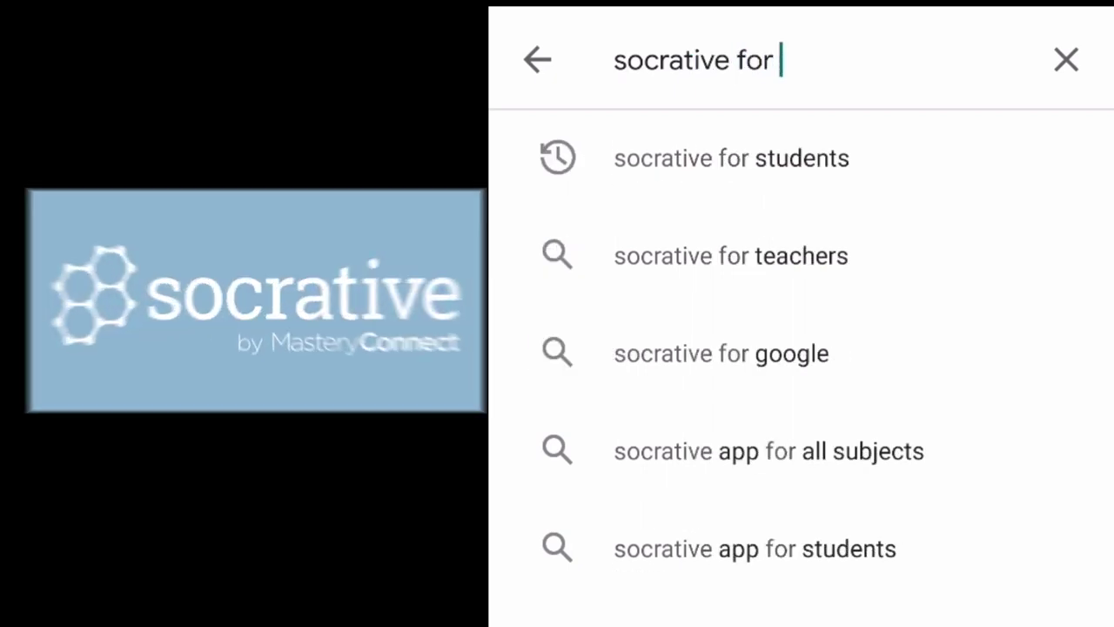
left_click(731, 255)
left_click(952, 270)
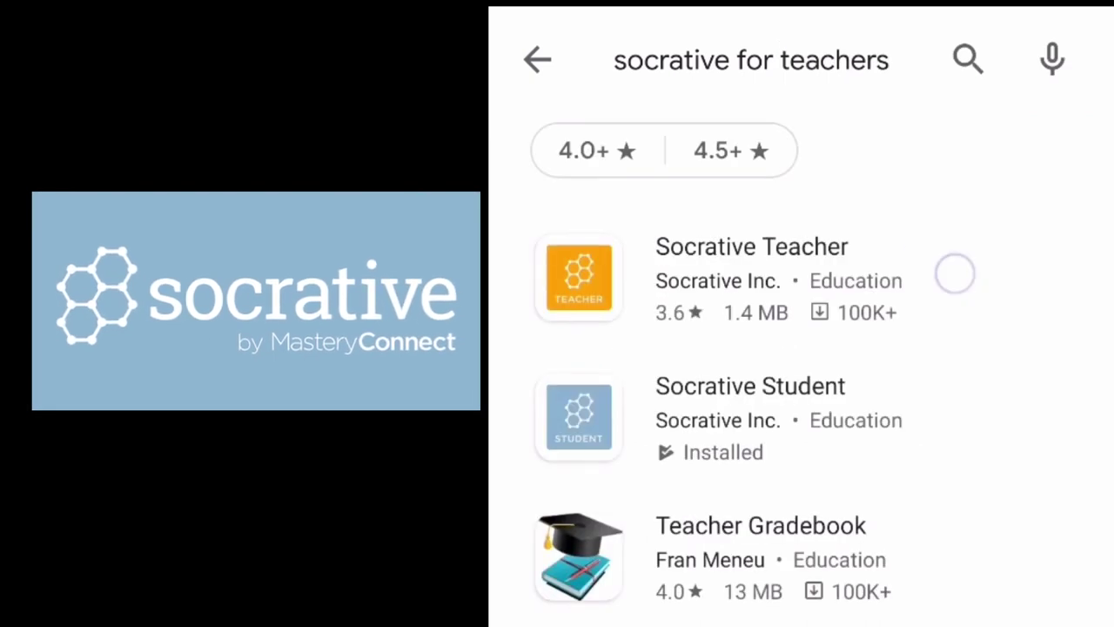
left_click(802, 471)
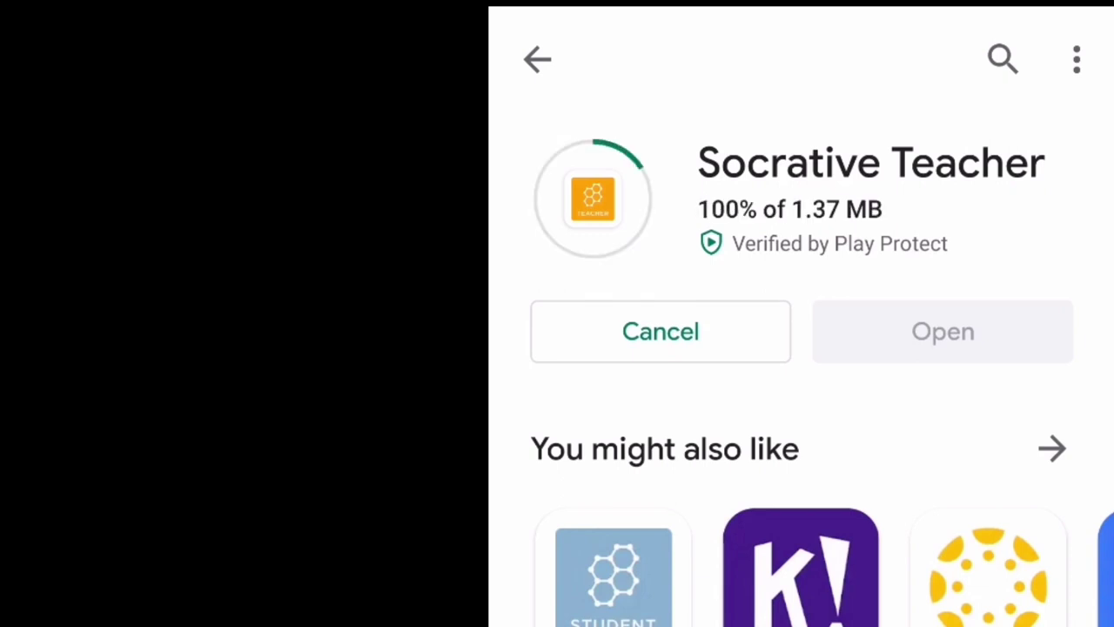
left_click(1007, 336)
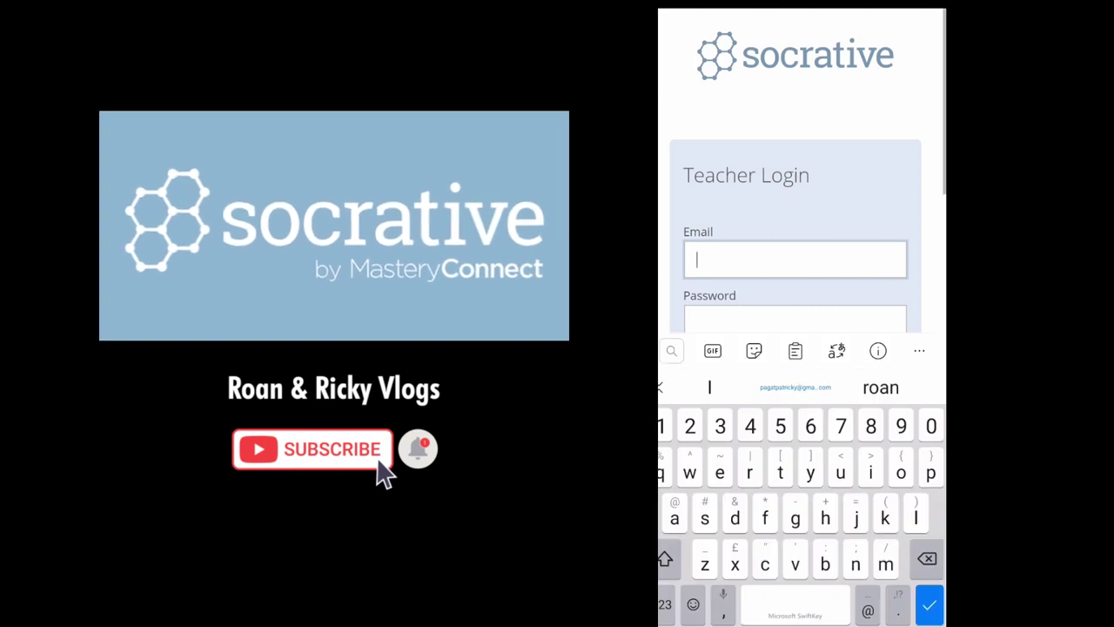
- Sign in with saved credentials and set Sample Quiz to launch with Instant Feedback
left_click(795, 387)
left_click(795, 388)
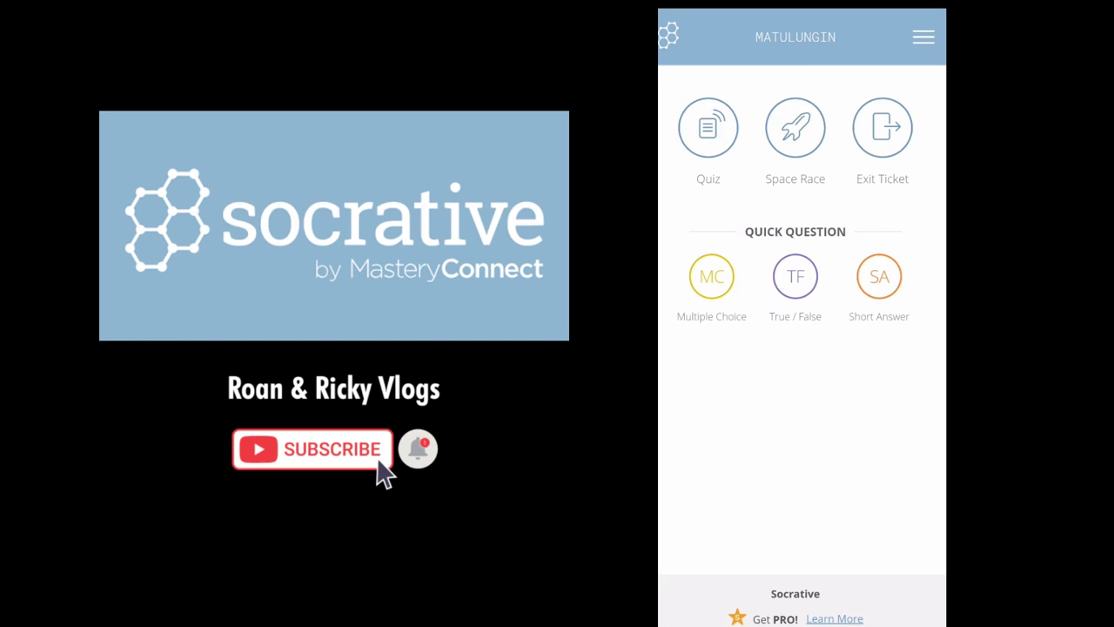
left_click(708, 127)
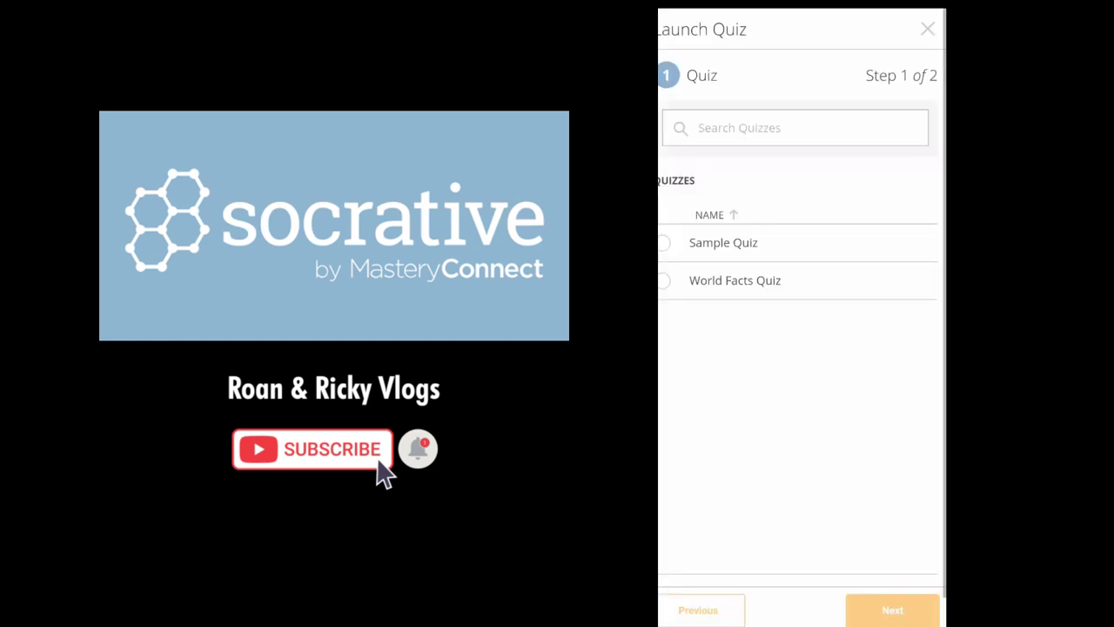
left_click(793, 243)
left_click(892, 609)
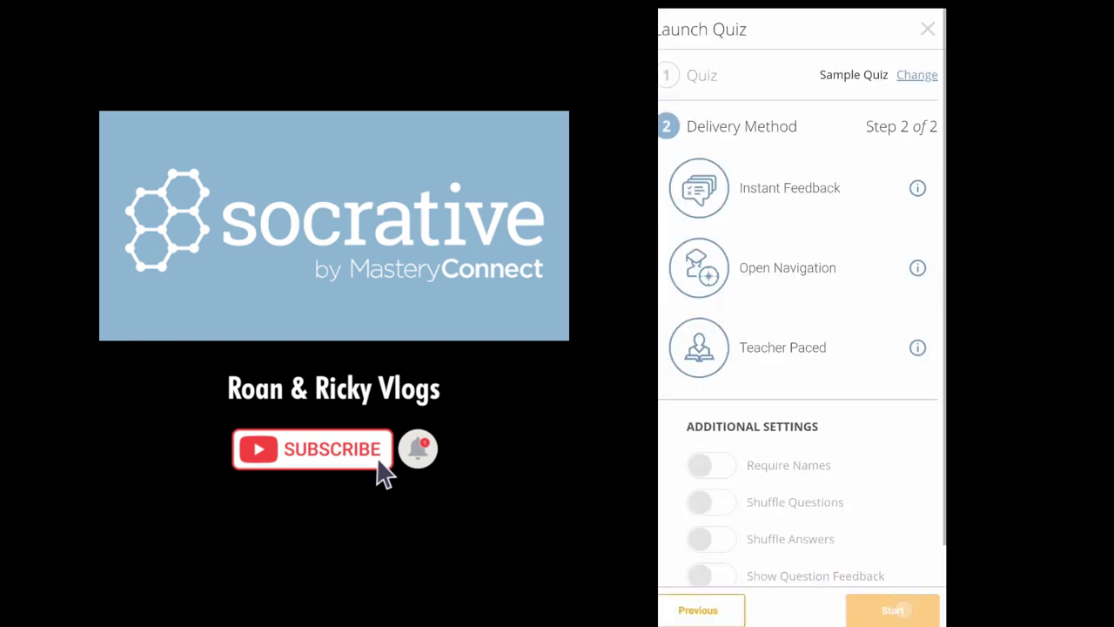
left_click(848, 176)
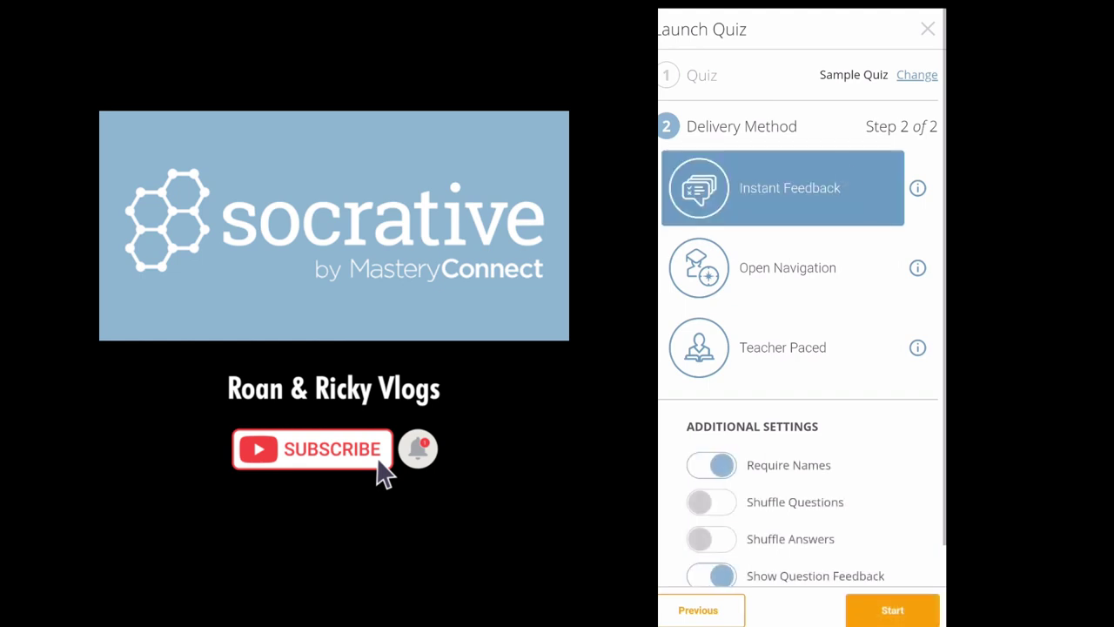